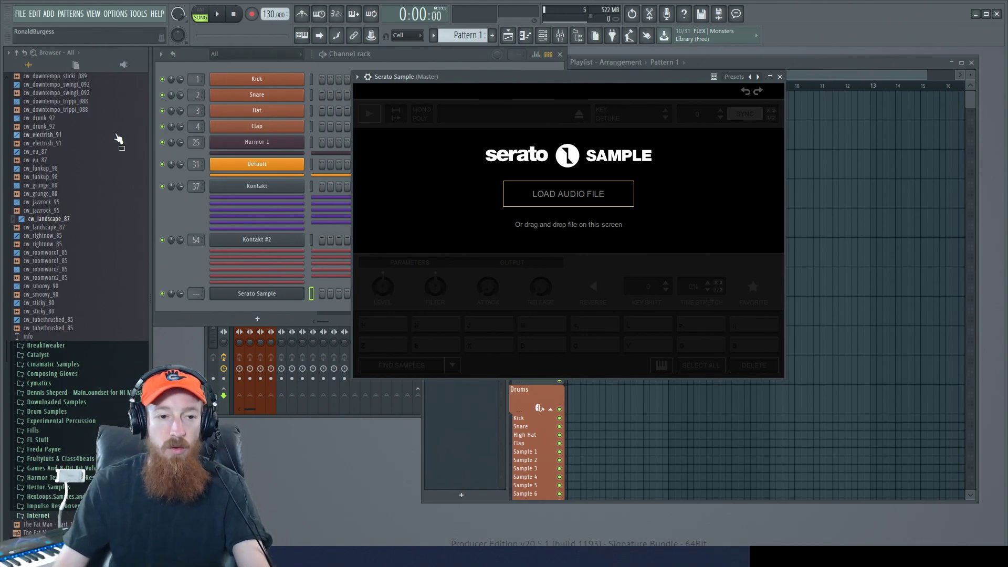
Step: Load the cw_landscape_87 WAV loop from the browser into Serato Sample and play it from the first pad
left_click(34, 230)
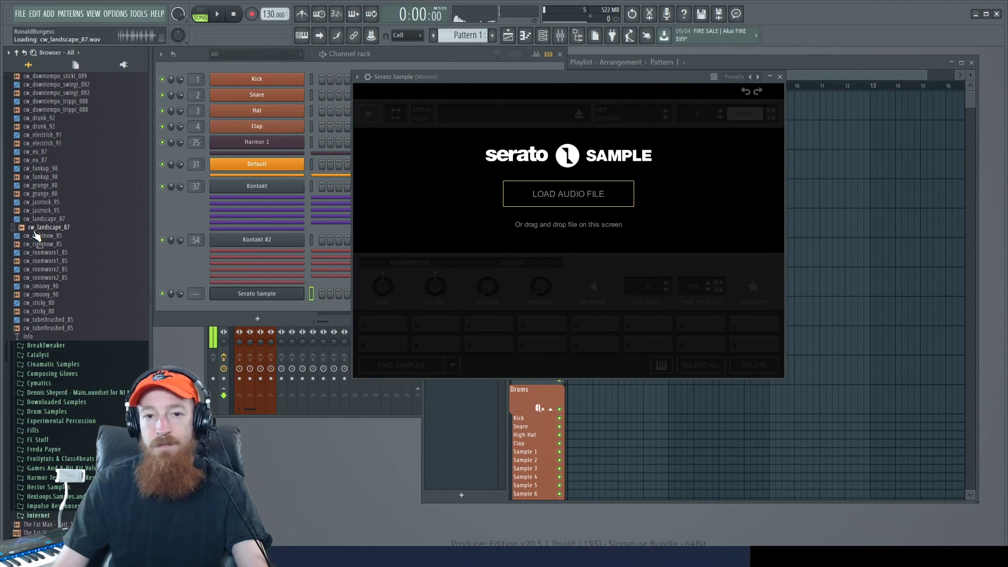
left_click_drag(35, 235, 522, 212)
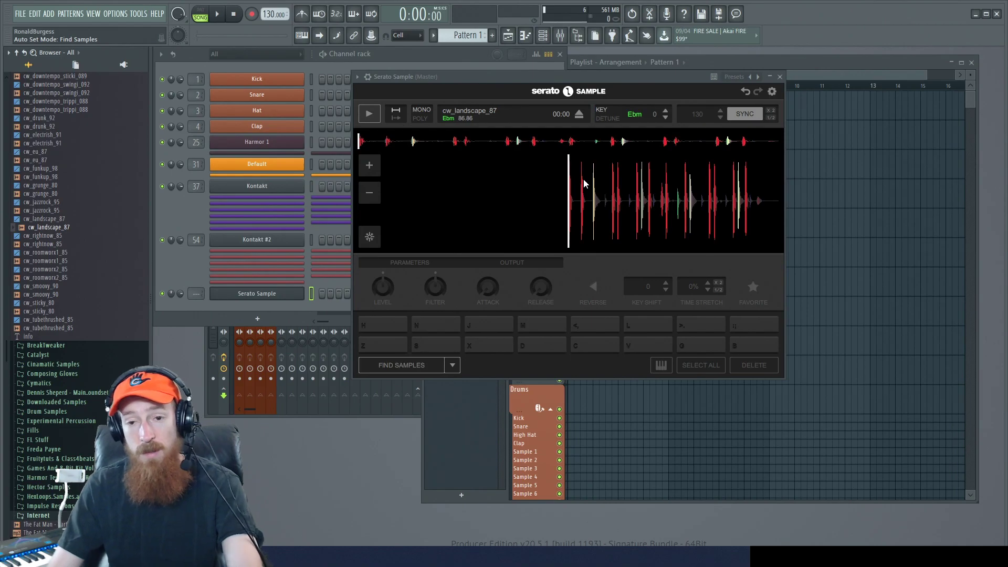
key("z")
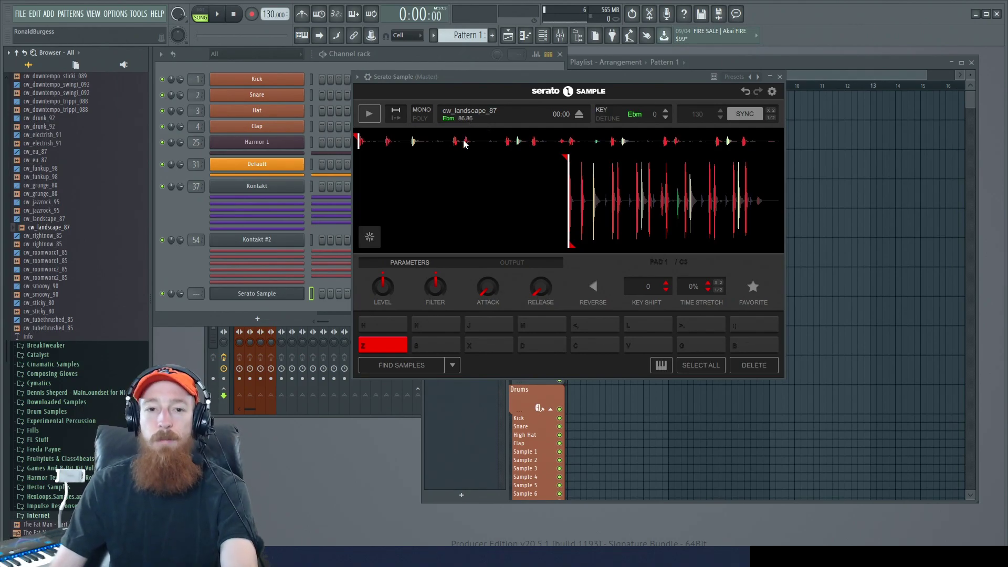
key("z")
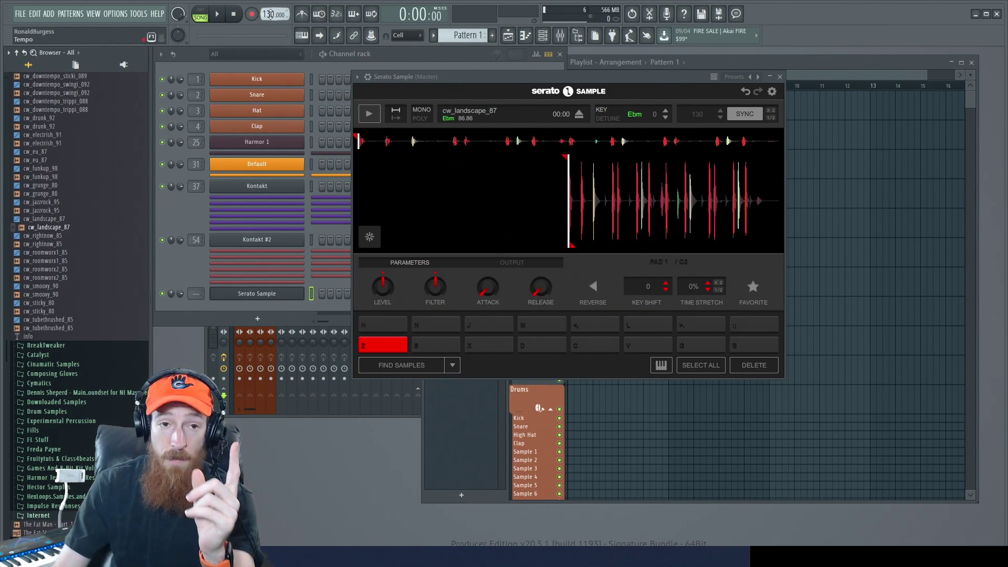
key("z")
Step: Set the project tempo to 114 BPM and move the Serato Sample window slightly up
mouse_move(270, 14)
left_mouse_down()
mouse_move(270, 53)
mouse_move(271, 14)
left_mouse_up()
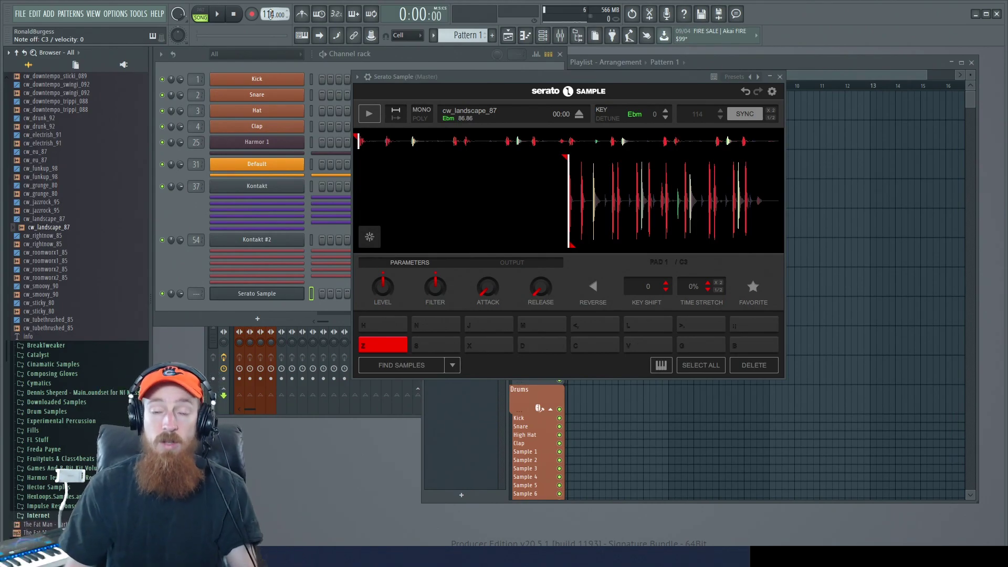
left_click_drag(578, 75, 584, 65)
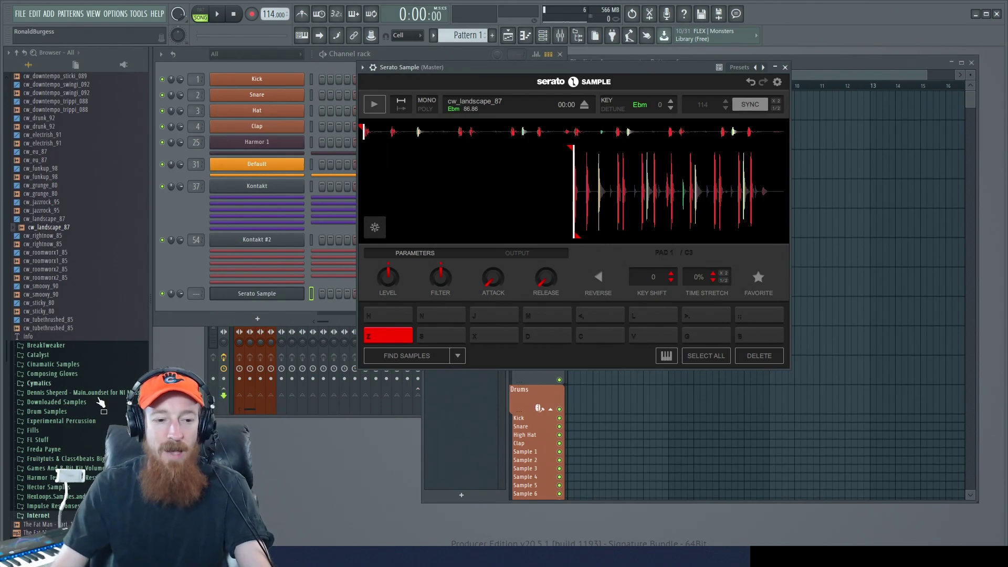
Step: Load track 06 Piano Sonata No. 23 in F minor from File Explorer into Serato Sample and find samples for all pads
left_click(99, 556)
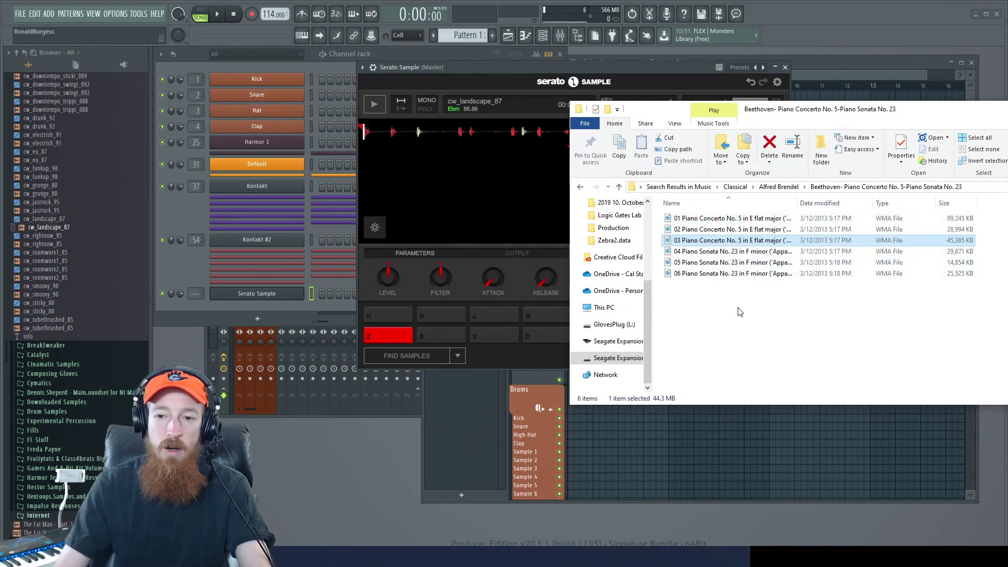
left_click_drag(710, 273, 478, 198)
left_click(520, 71)
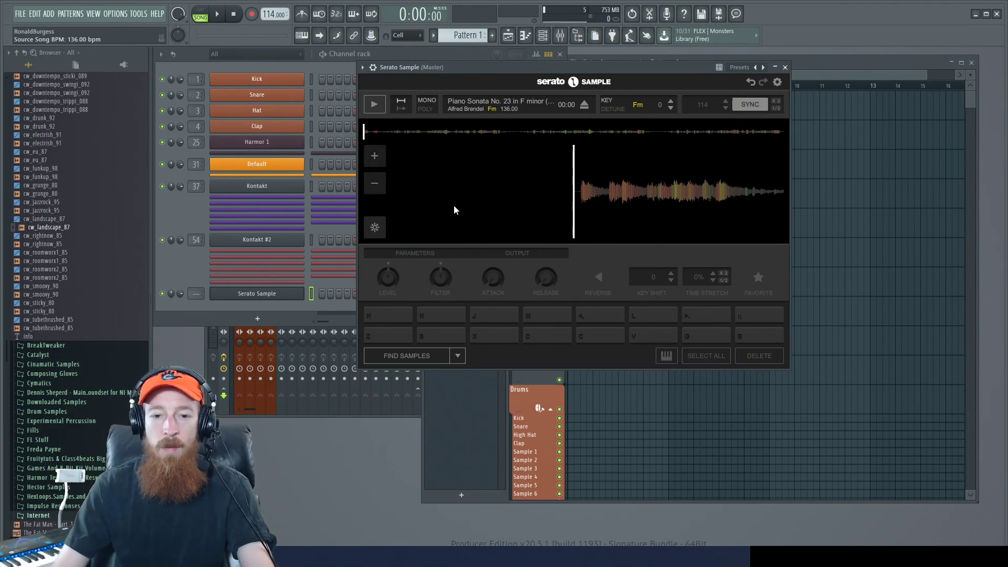
left_click(421, 358)
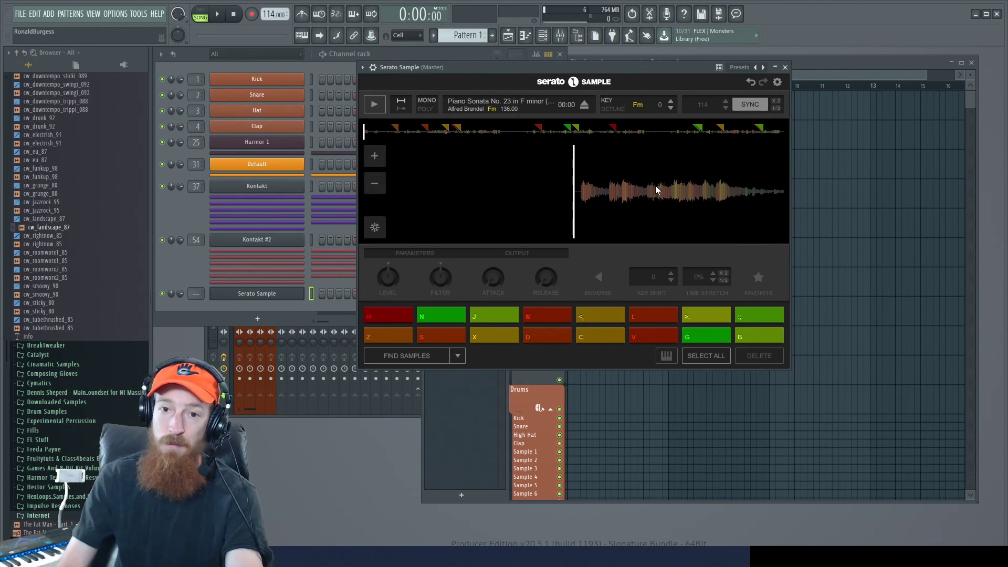
Step: Audition the slices on pads Z, S and X and mark pads S and X as favorites
key("z")
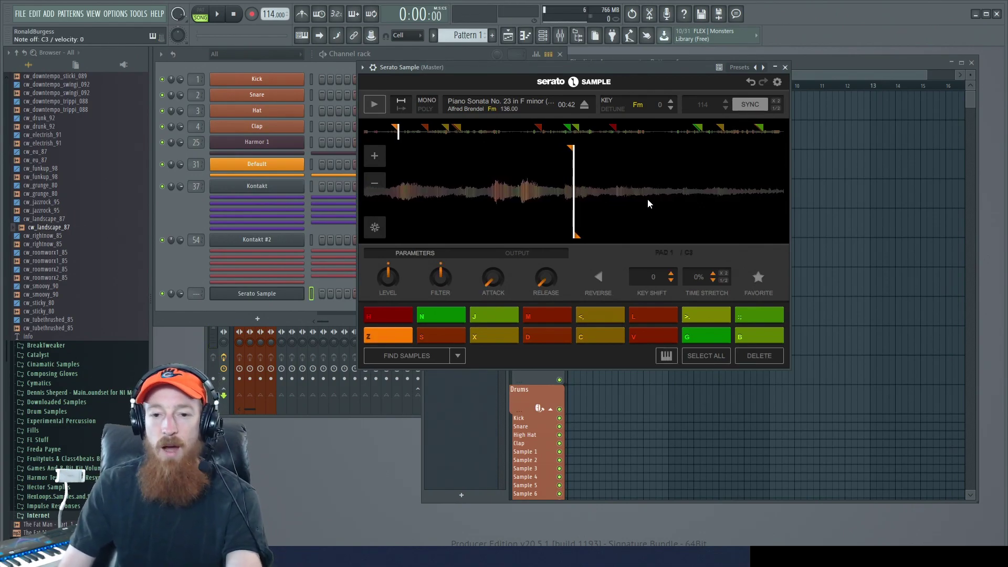
key("s")
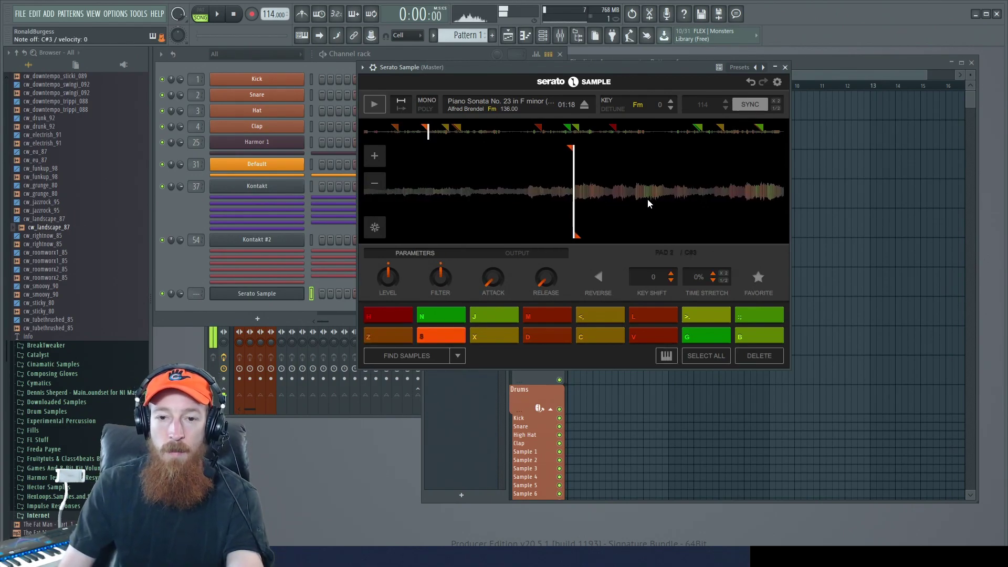
left_click(450, 339)
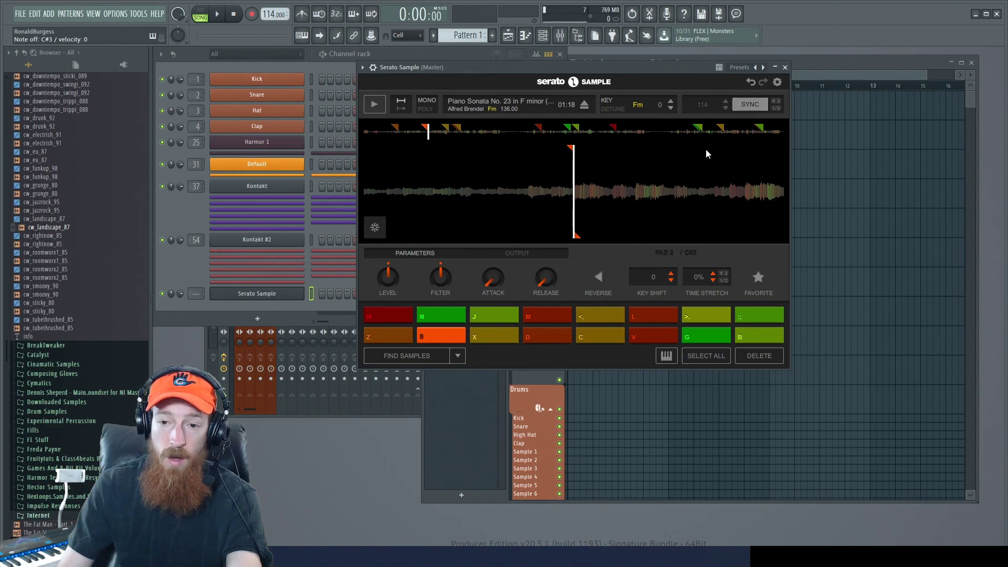
left_click(765, 285)
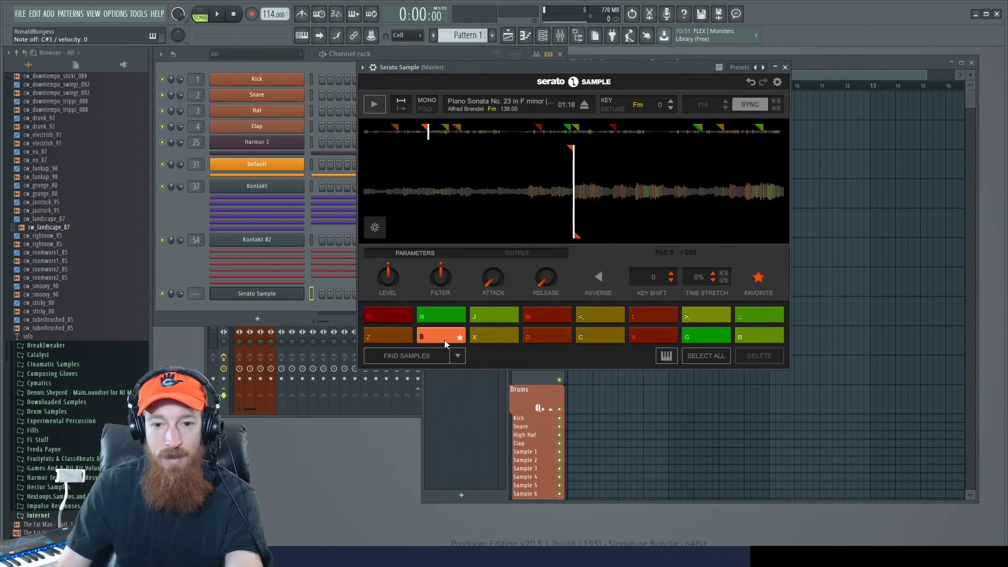
key("x")
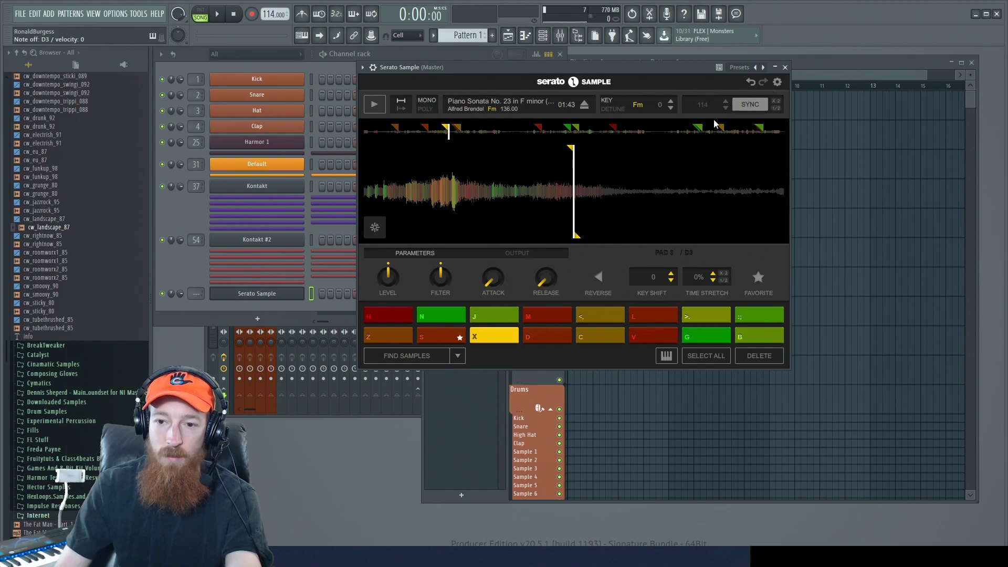
left_click(758, 278)
Step: Audition the slices on pads D, C, V, G, B, H and N and mark pad N as a favorite
key("d")
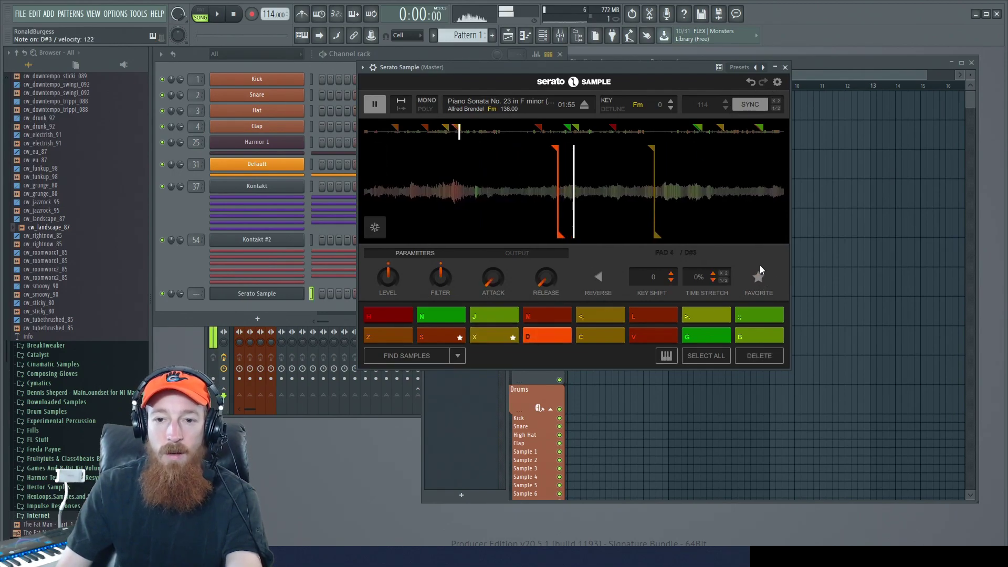
key("c")
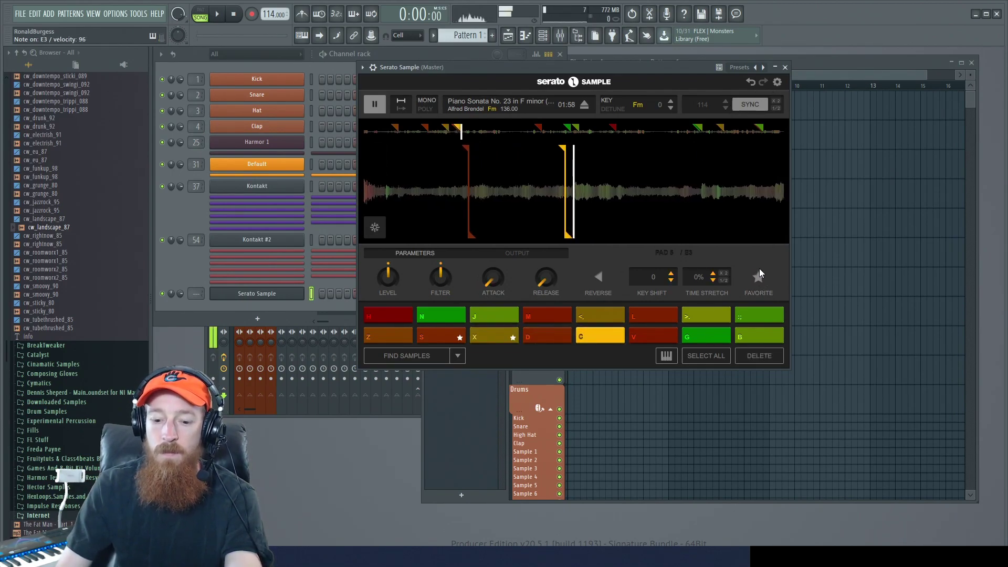
key("v")
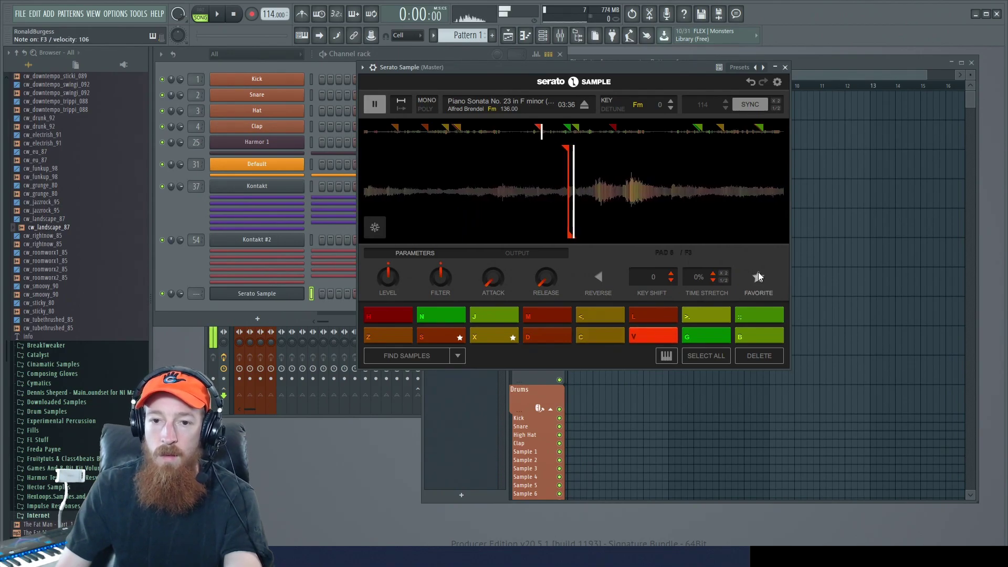
key("g")
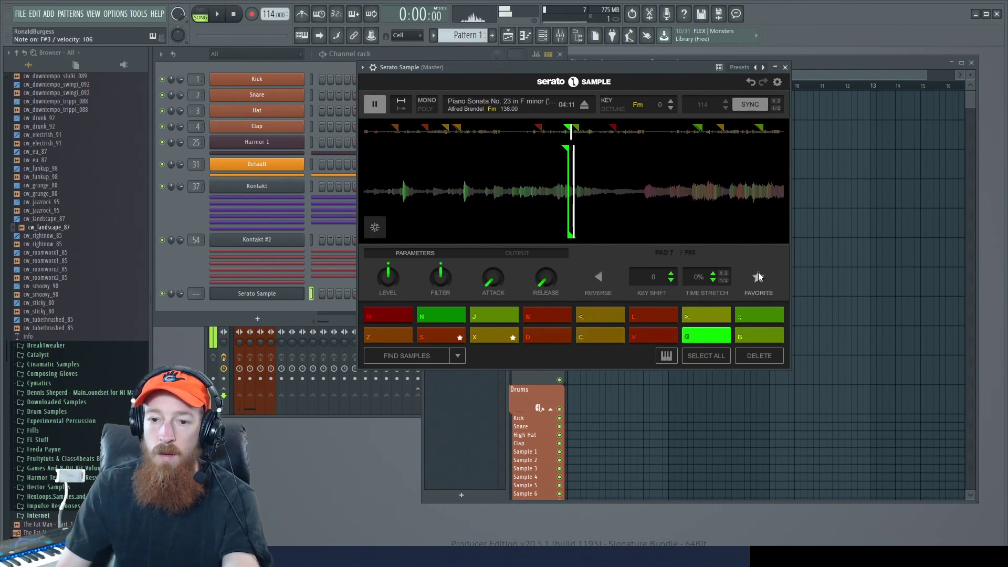
key("b")
key("h")
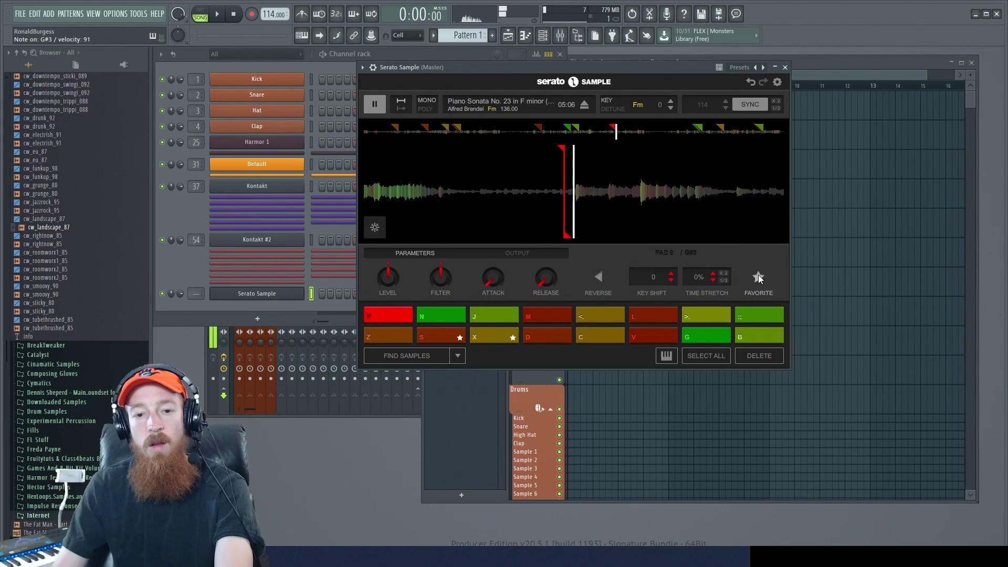
key("n")
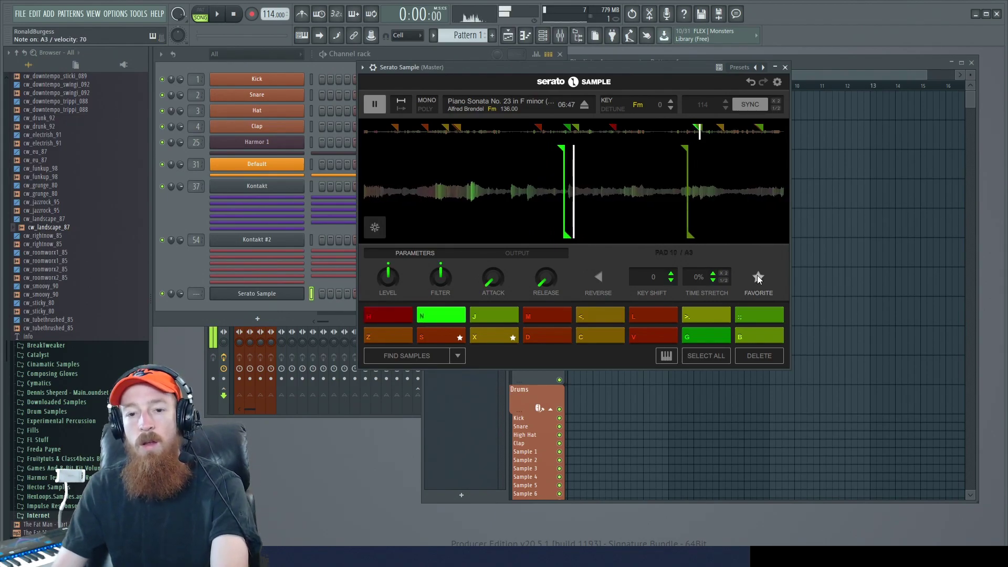
left_click(758, 278)
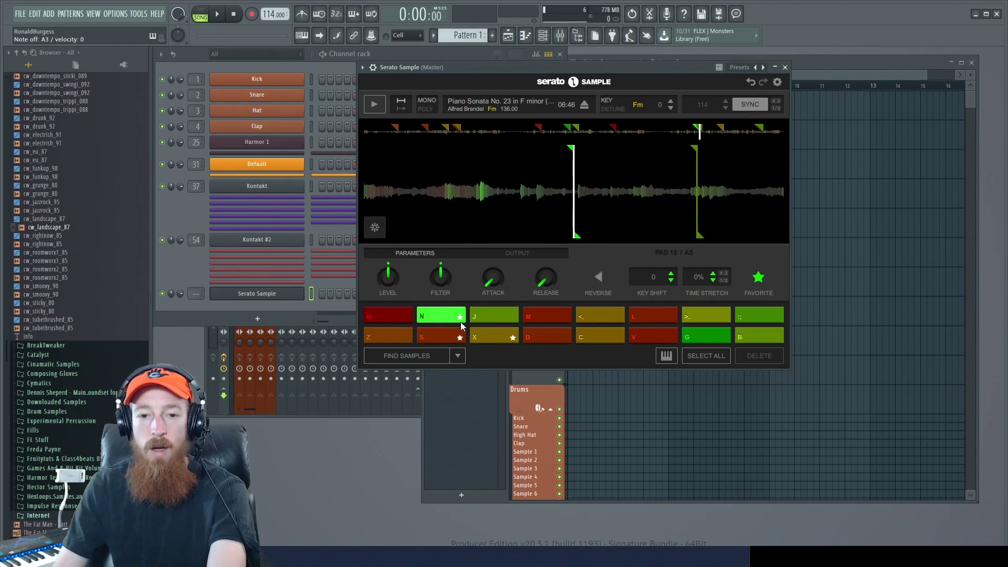
Step: Audition the remaining upper-row pads from J onward and find new samples for the pads not marked as favorites
key("j")
key("m")
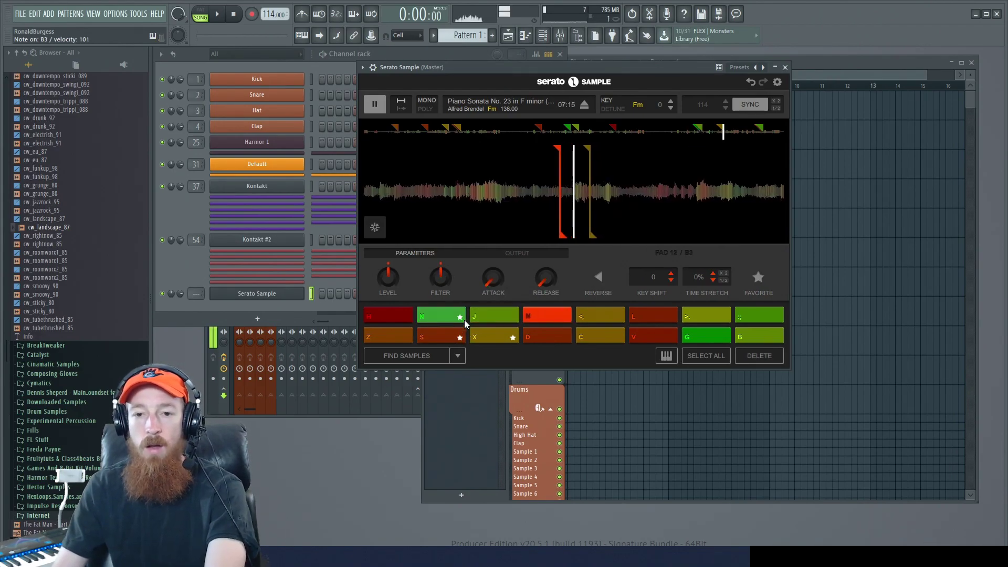
key("comma")
key("period")
key("semicolon")
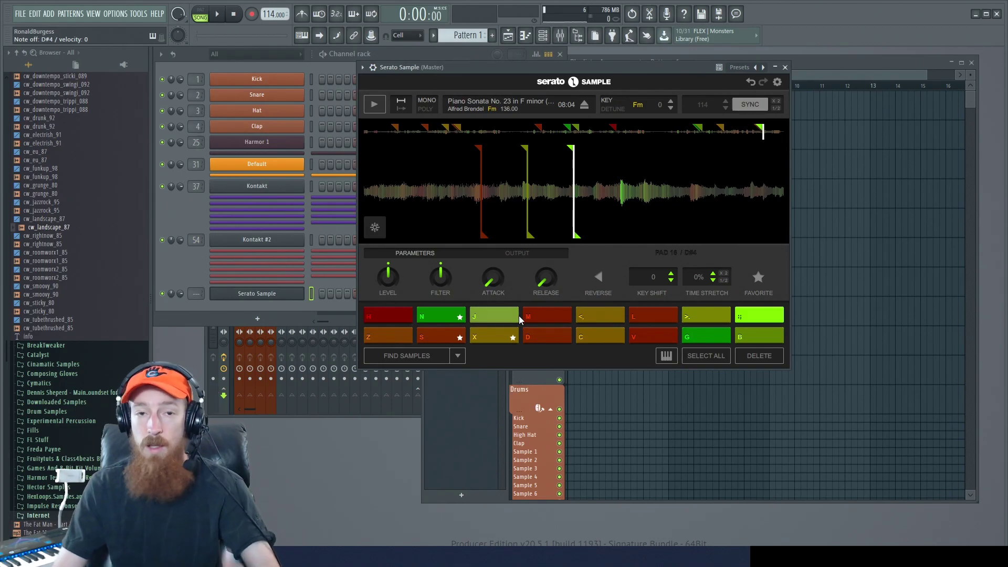
left_click(411, 355)
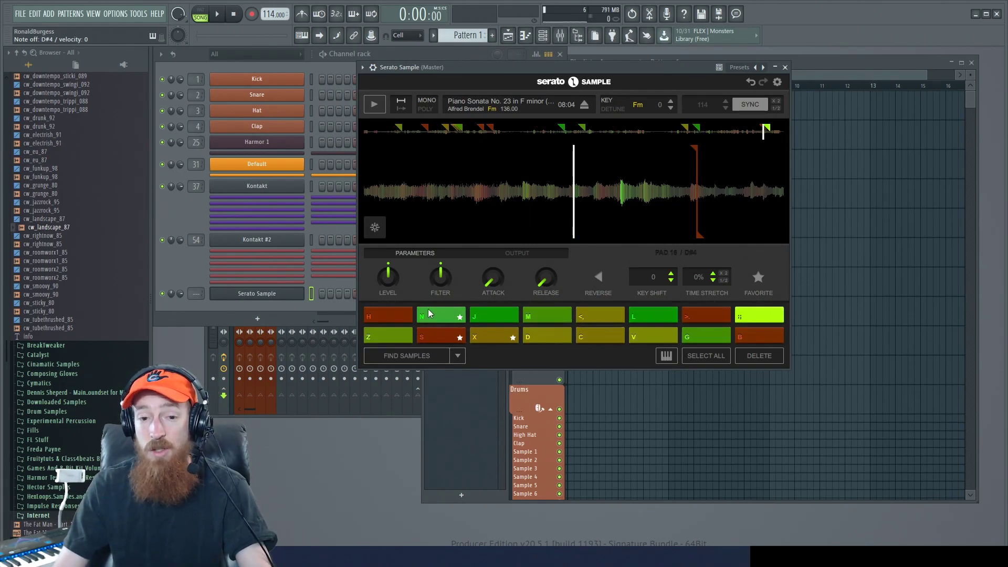
Step: Fine-tune the start point of pad N's slice on the zoomed-in waveform and save the project
left_click(386, 336)
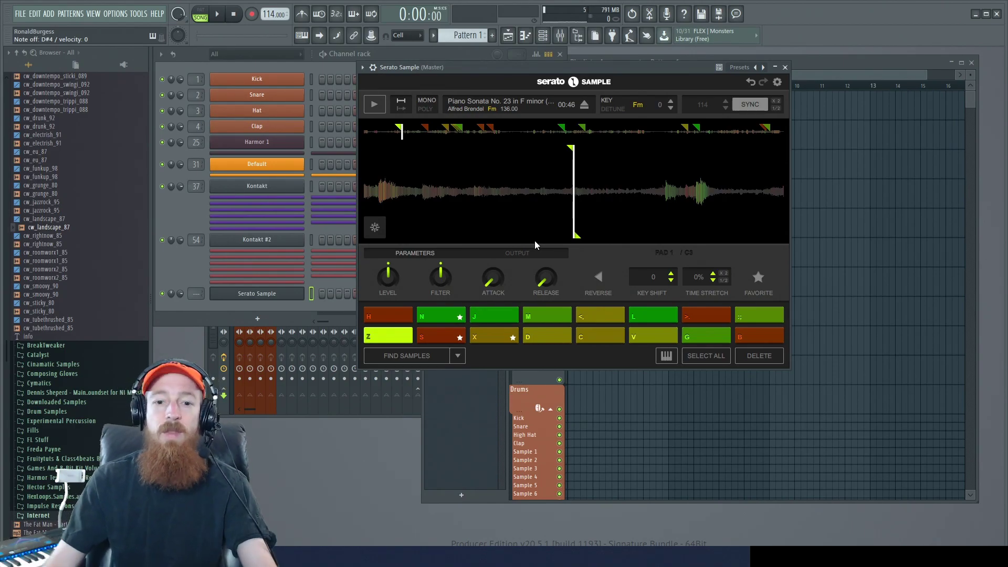
left_click(440, 317)
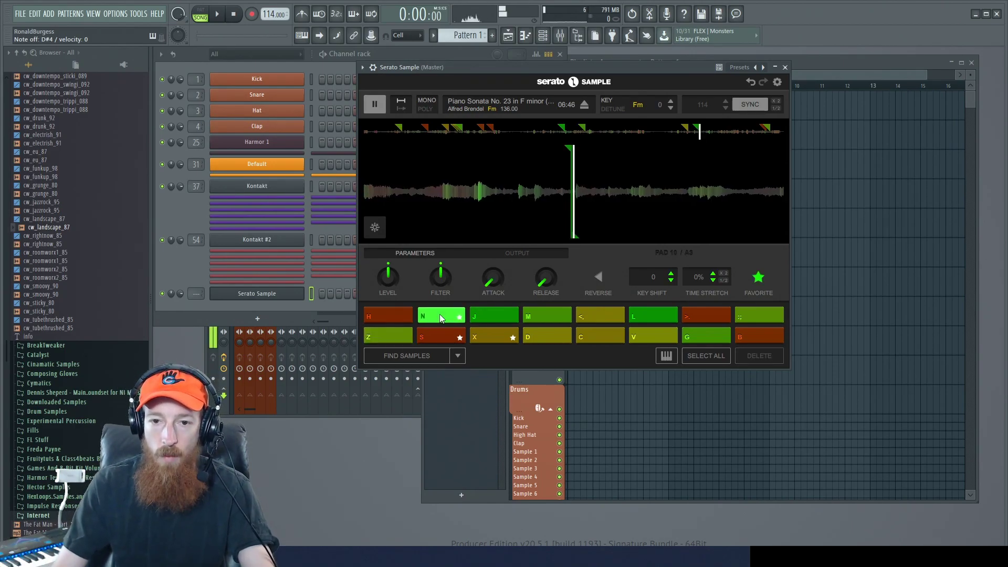
mouse_move(569, 150)
left_mouse_down()
mouse_move(587, 165)
mouse_move(640, 148)
left_mouse_up()
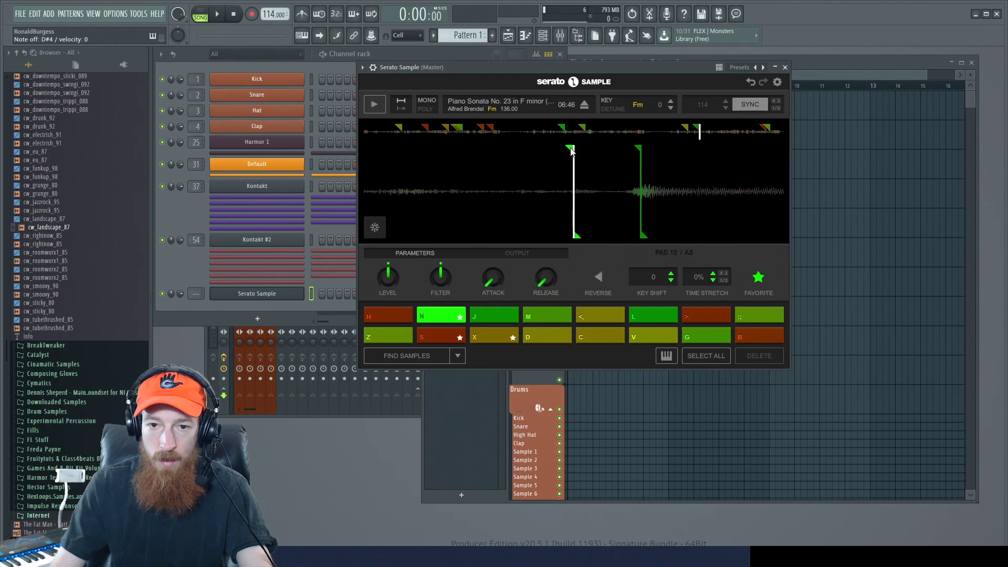
left_click_drag(582, 152, 638, 152)
left_click_drag(631, 153, 631, 153)
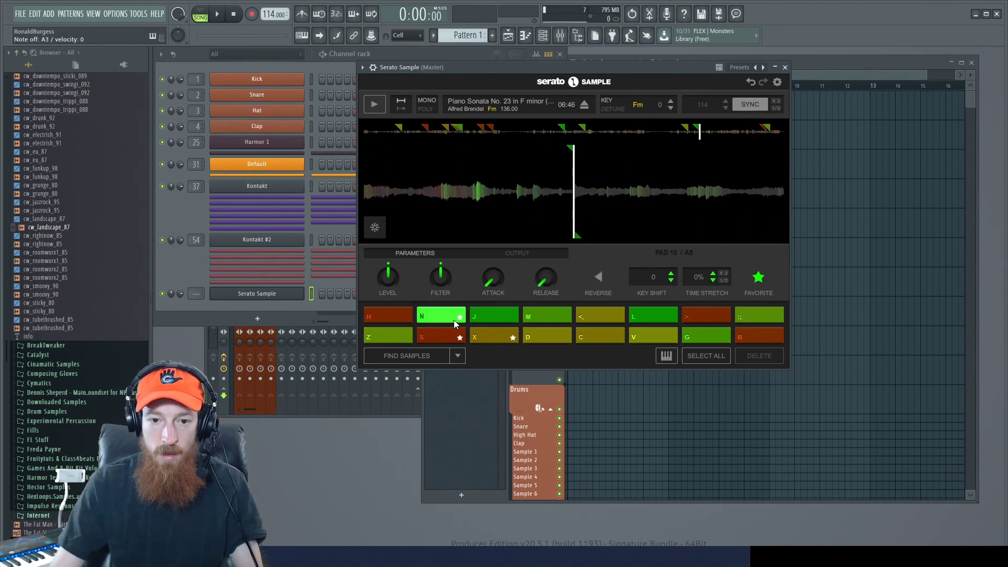
key("ctrl+s")
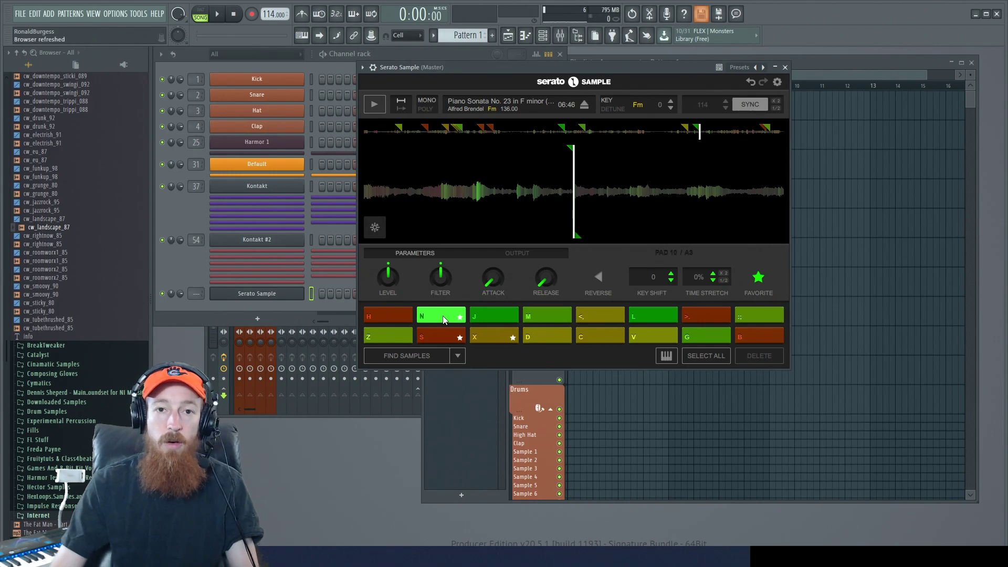
Step: Copy pad N's slice onto the J, M, comma and L pads and replay pad N
left_click_drag(443, 316, 502, 317)
mouse_move(441, 317)
left_mouse_down()
mouse_move(558, 326)
mouse_move(551, 317)
mouse_move(452, 323)
mouse_move(662, 317)
left_mouse_up()
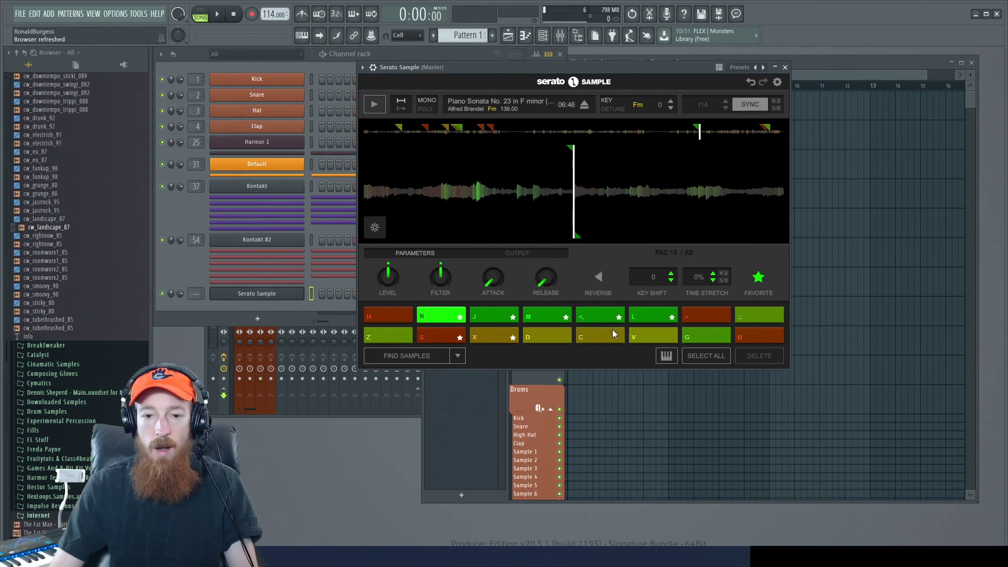
left_click(450, 318)
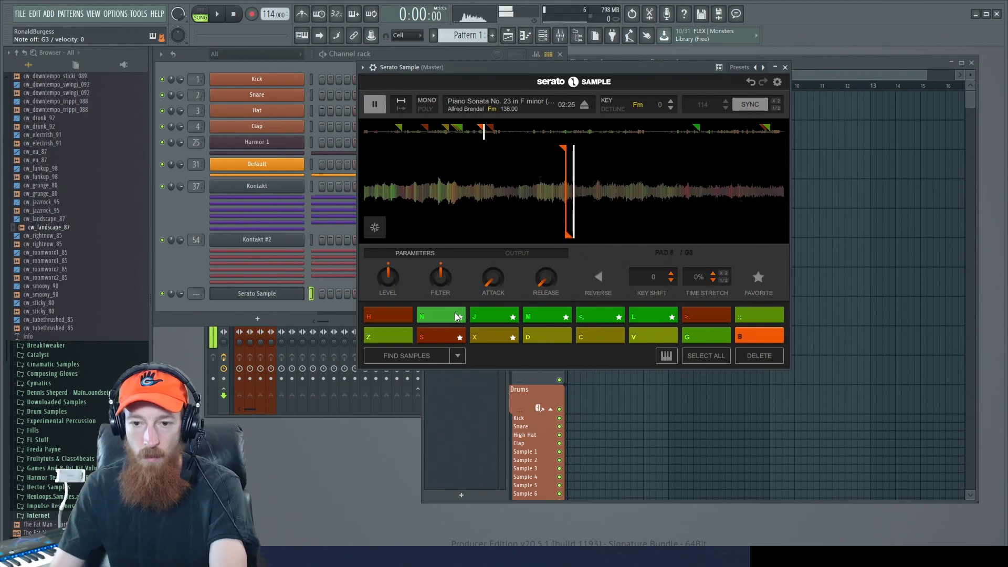
left_click(461, 322)
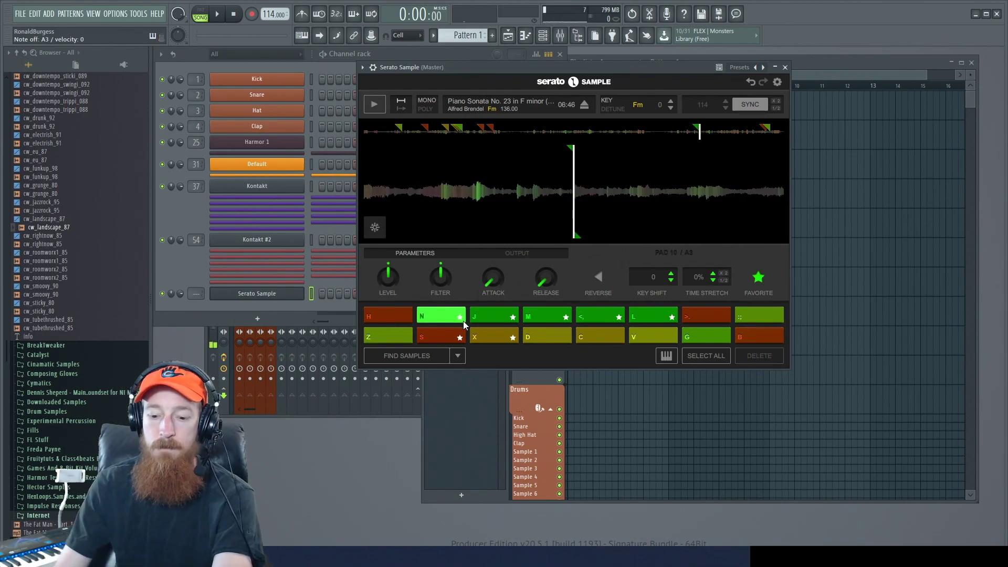
Step: Set pad J's key shift to +3 and play it in alternation with pads N and M to compare pitches
left_click(477, 320)
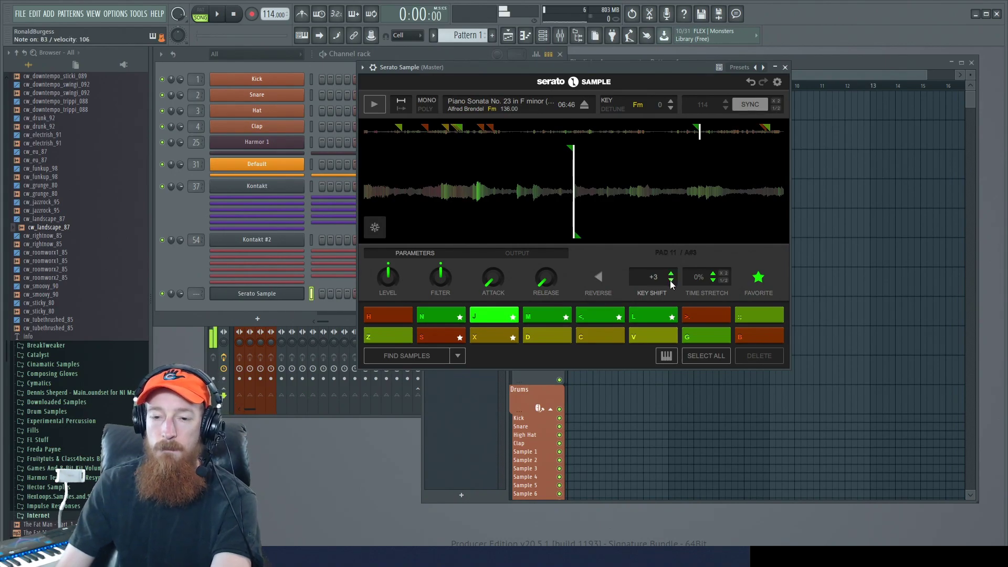
key("m")
key("j")
key("n")
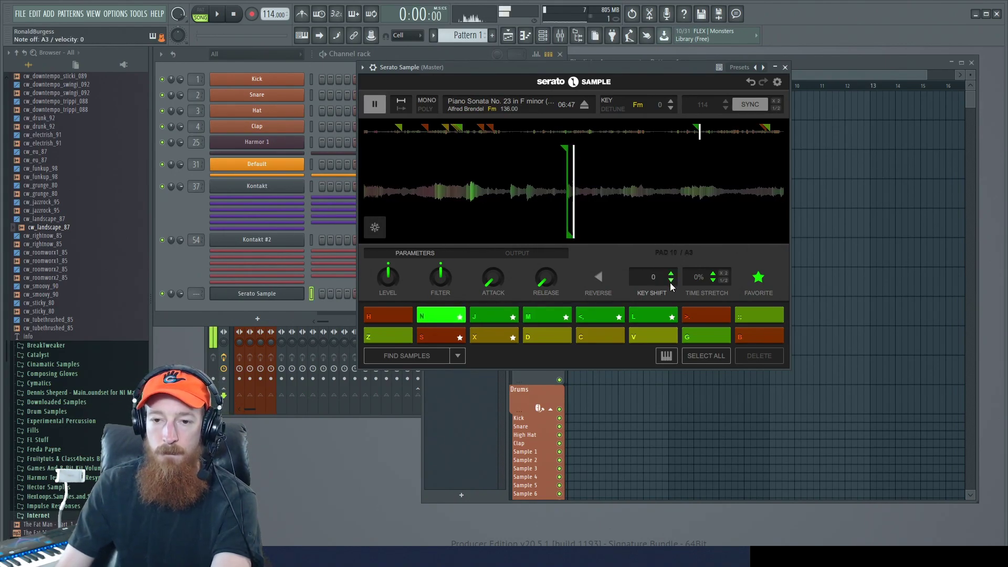
key("j")
key("n")
key("j")
key("m")
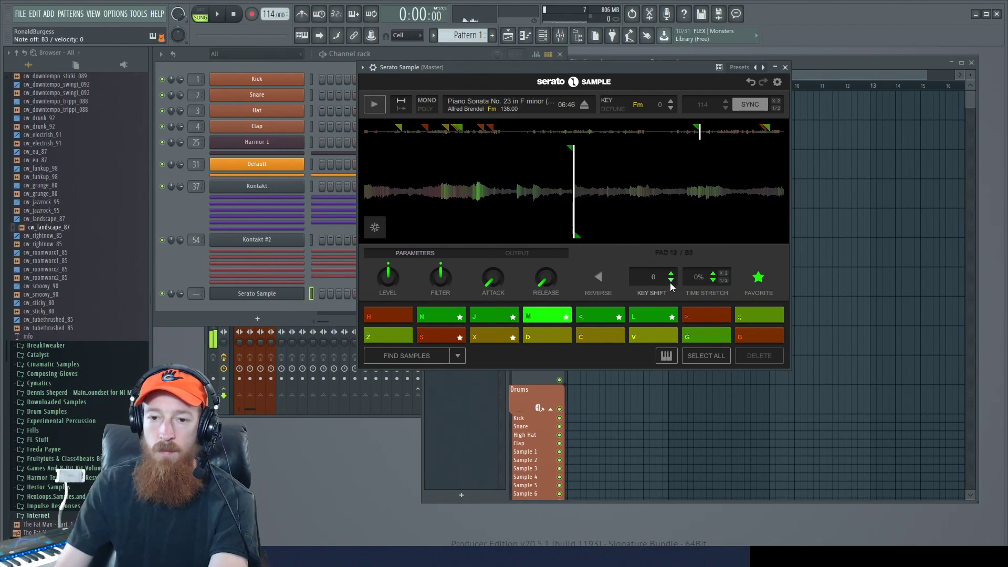
Step: Set pad M's key shift to +5 and the comma pad's to +7, playing each pad to check it
left_click(671, 274)
left_click(671, 274)
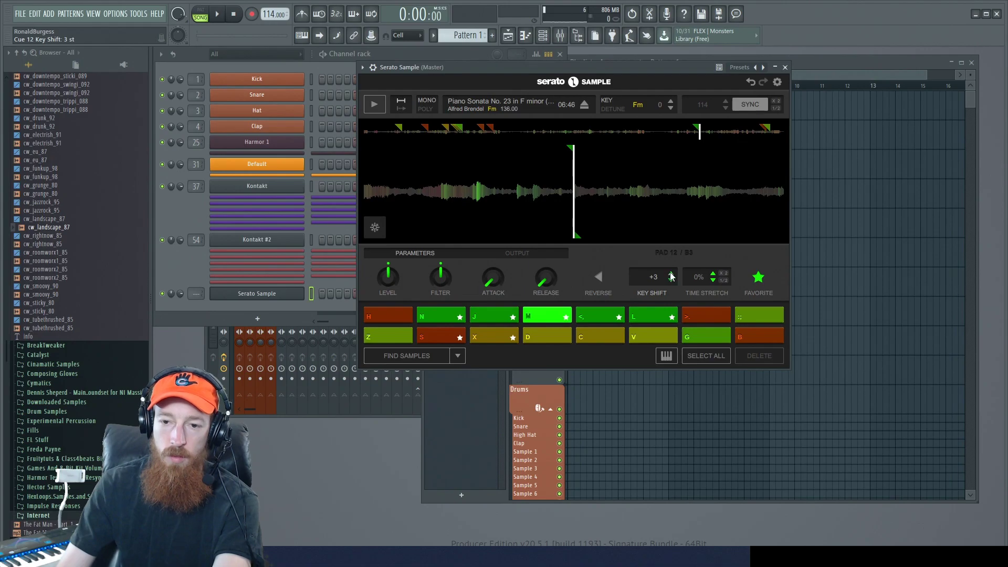
key("m")
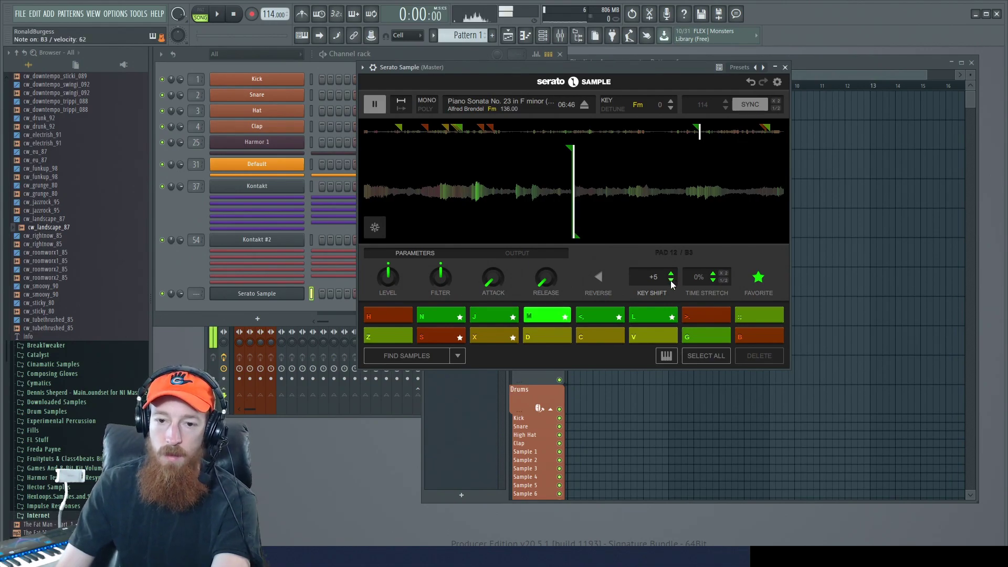
key("comma")
left_click(671, 274)
left_click(671, 274)
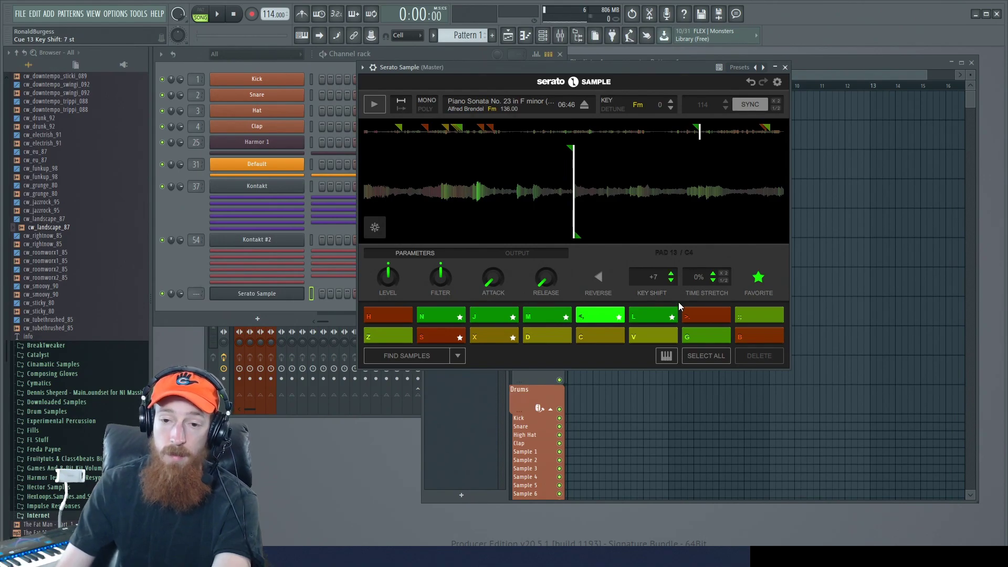
Step: Set pad L's key shift to -5 and give the period pad a copy of pad N's slice shifted by -10
key("l")
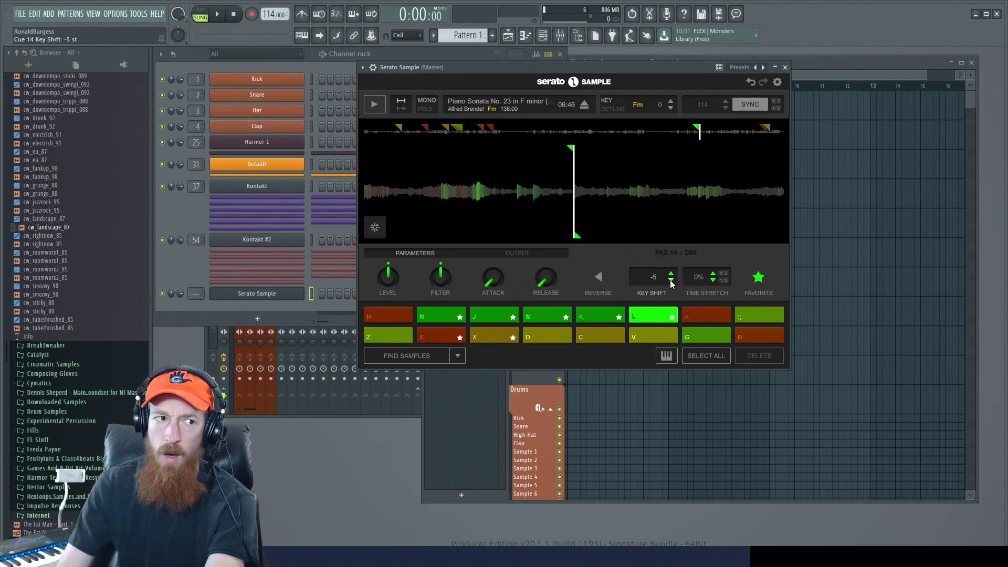
key("n")
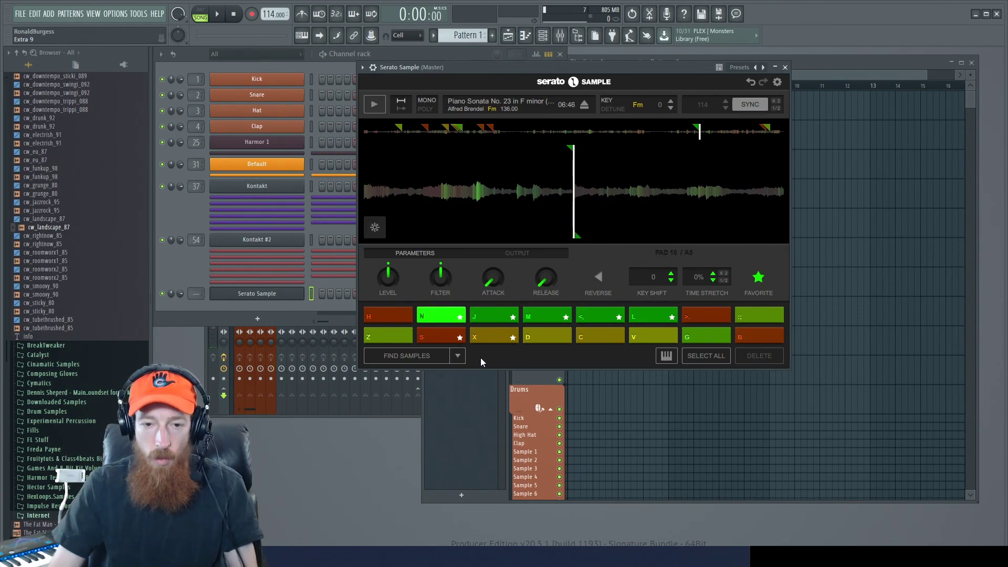
left_click(706, 316)
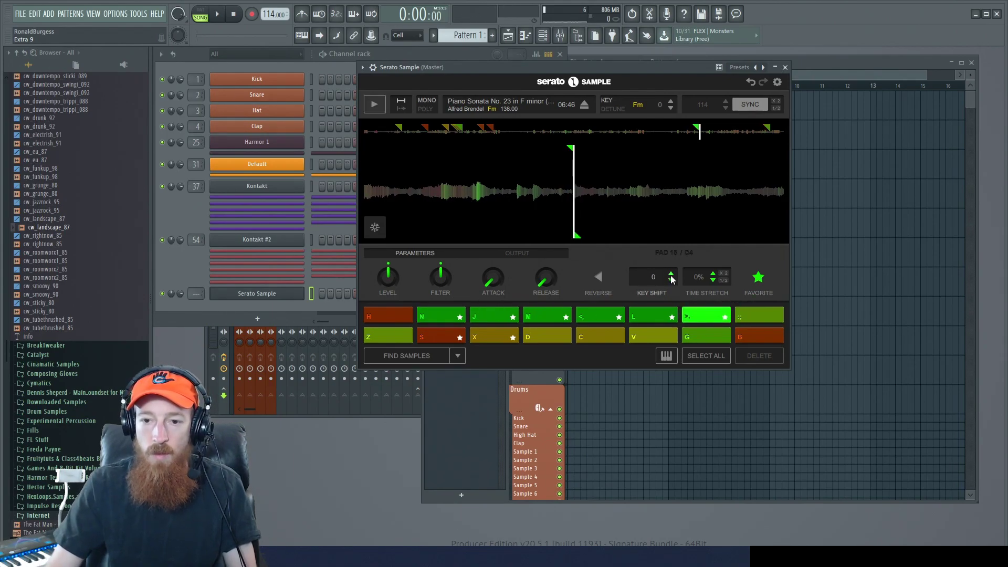
scroll(672, 279, "down", 5)
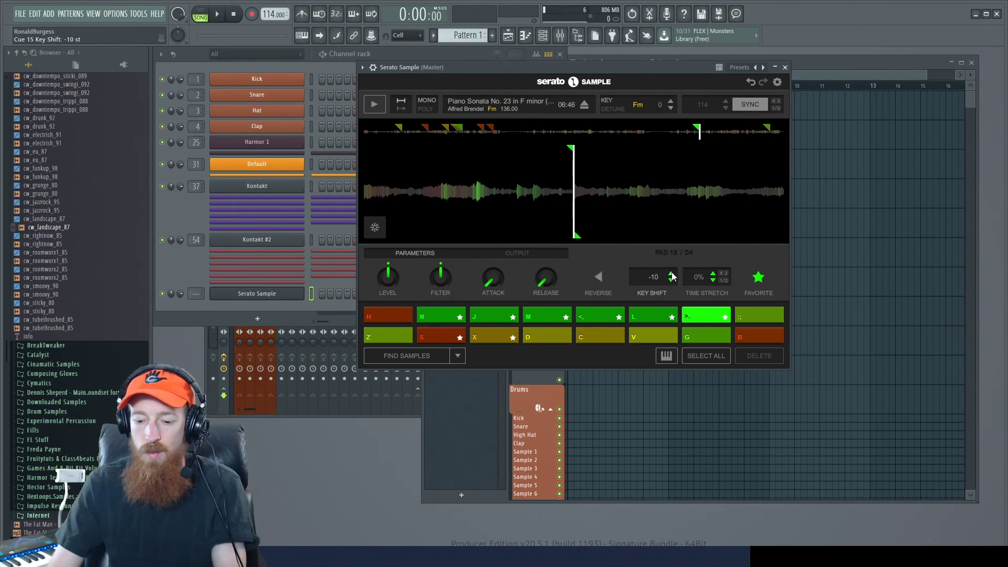
key("period")
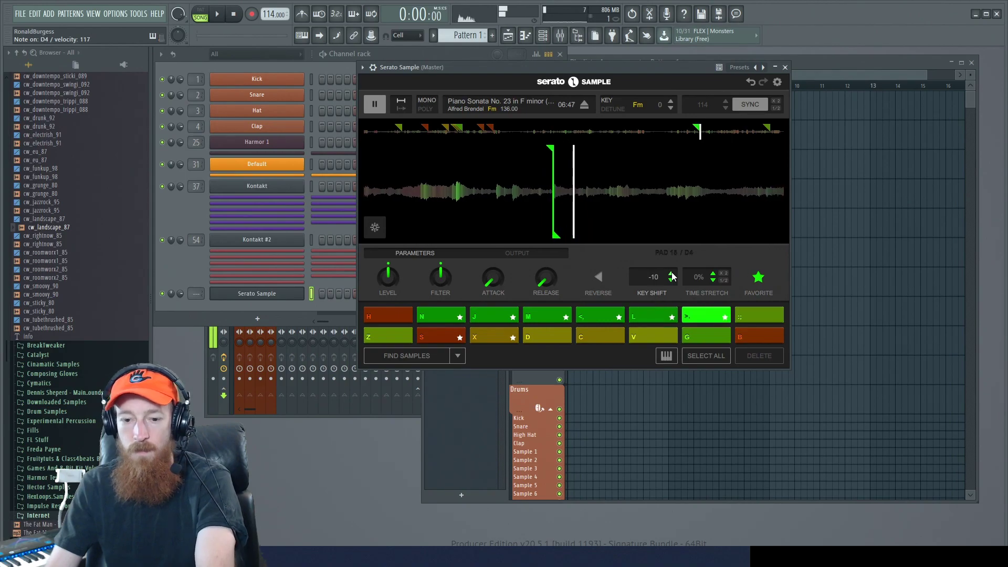
Step: Play a melody across the pitched N, J, M, L and period pads to try out the pitch combinations
key("n")
key("j")
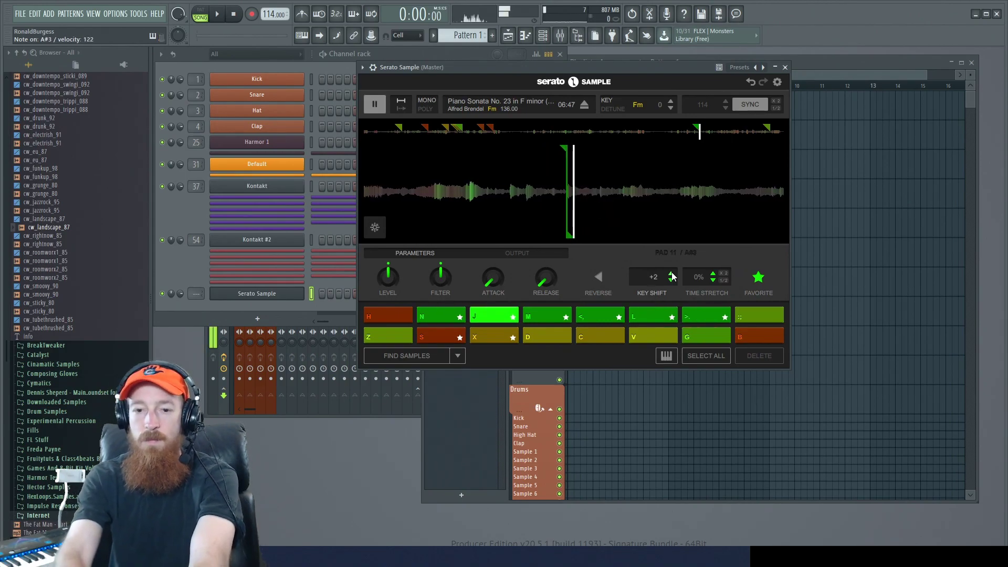
key("m")
key("n")
key("n")
key("j")
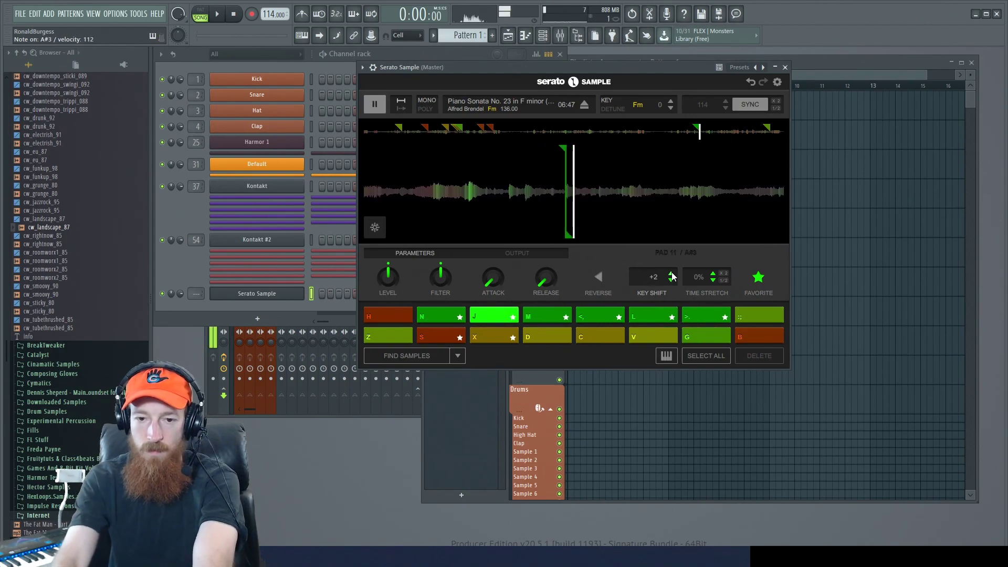
key("m")
key("j")
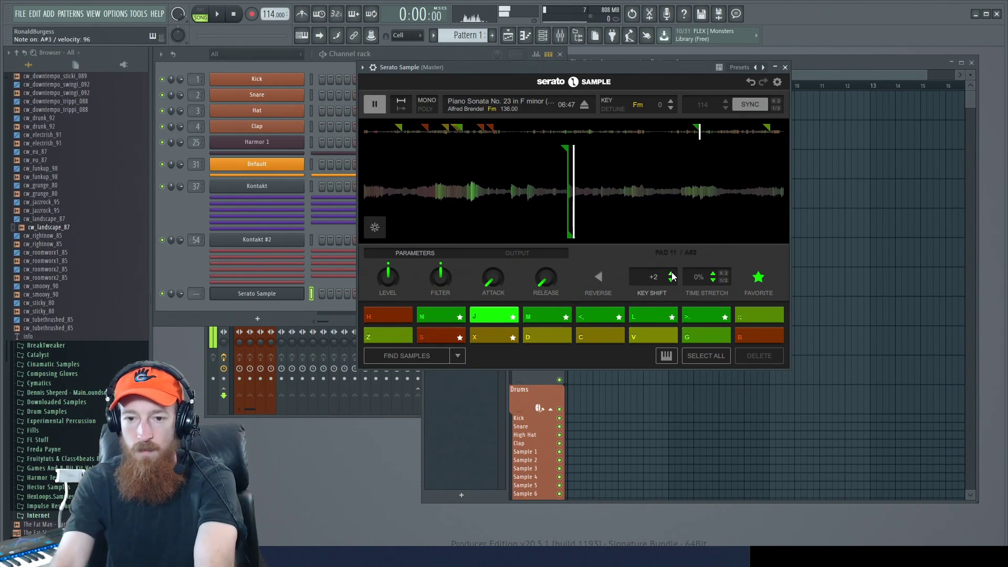
key("m")
key("l")
key("period")
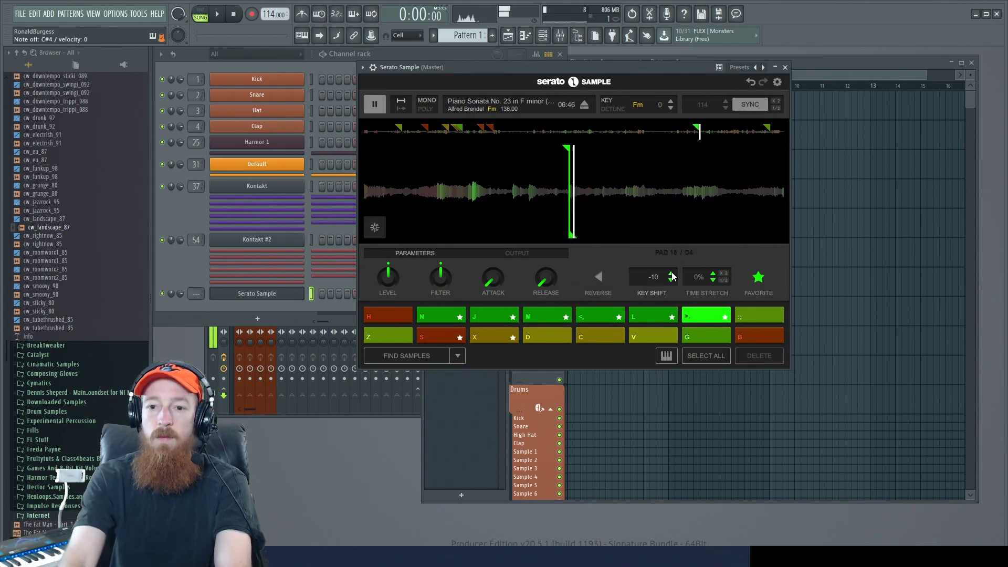
key("n")
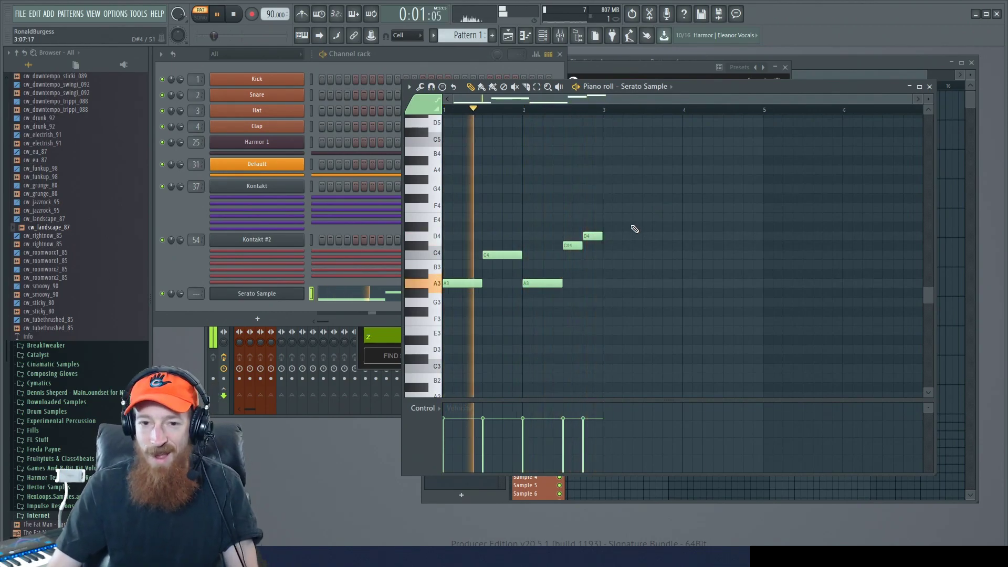
Step: Stop playback and duplicate the two-bar melody in the Serato Sample piano roll so it fills bars 3 and 4
key("space")
left_click_drag(643, 157, 465, 294)
key("ctrl+b")
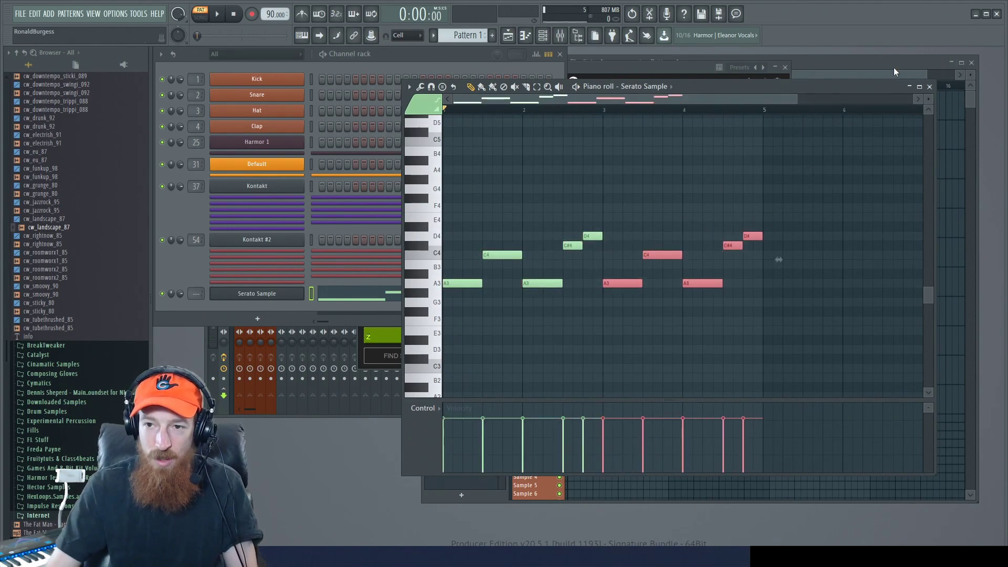
Step: Place Pattern 1 at bar 1 of the Master track in the playlist
left_click(896, 68)
left_click(761, 105)
left_click_drag(761, 105, 576, 105)
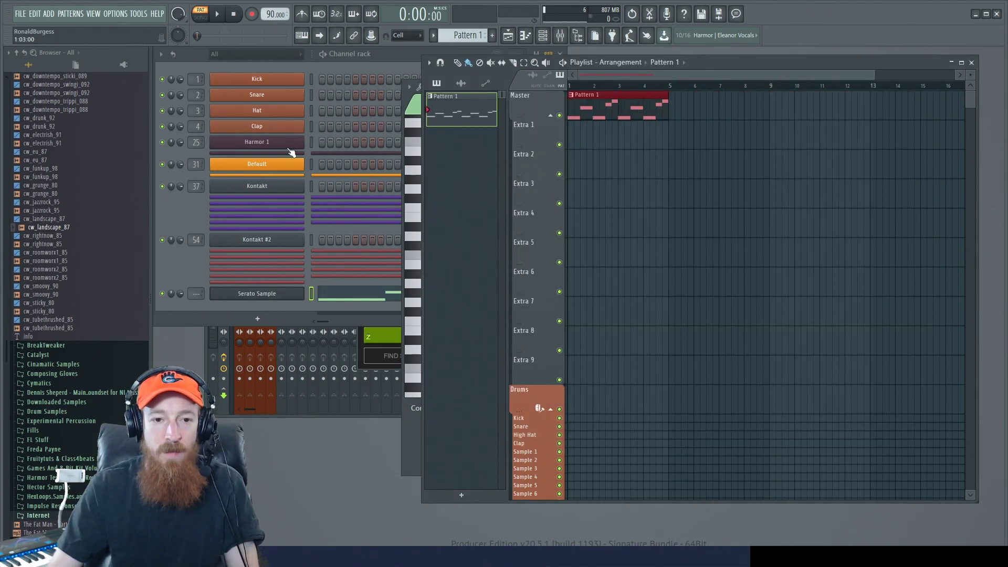
Step: Add a second Serato Sample instrument to the channel rack
left_click(206, 225)
left_click(387, 360)
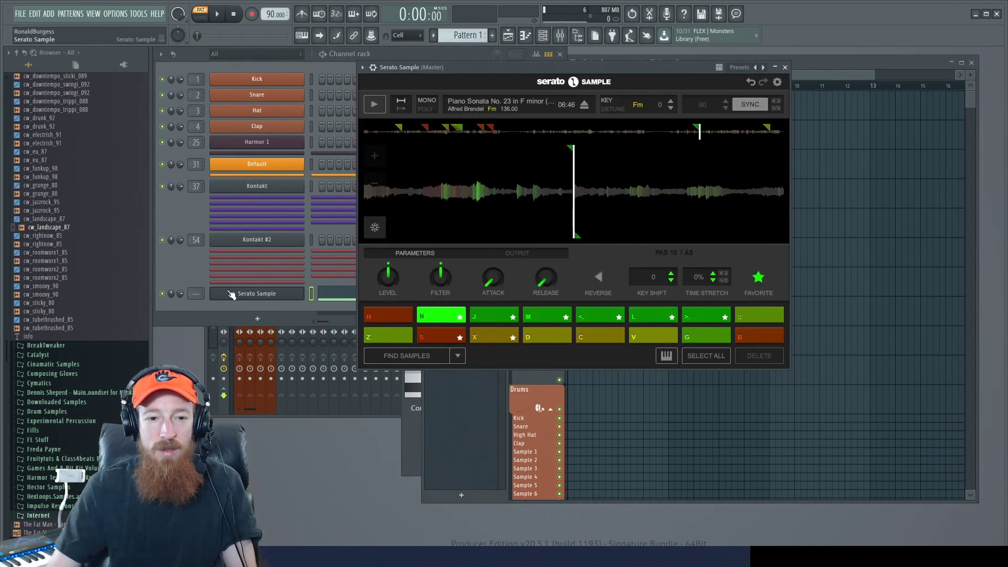
left_click(250, 294)
left_click(257, 318)
type("SERT")
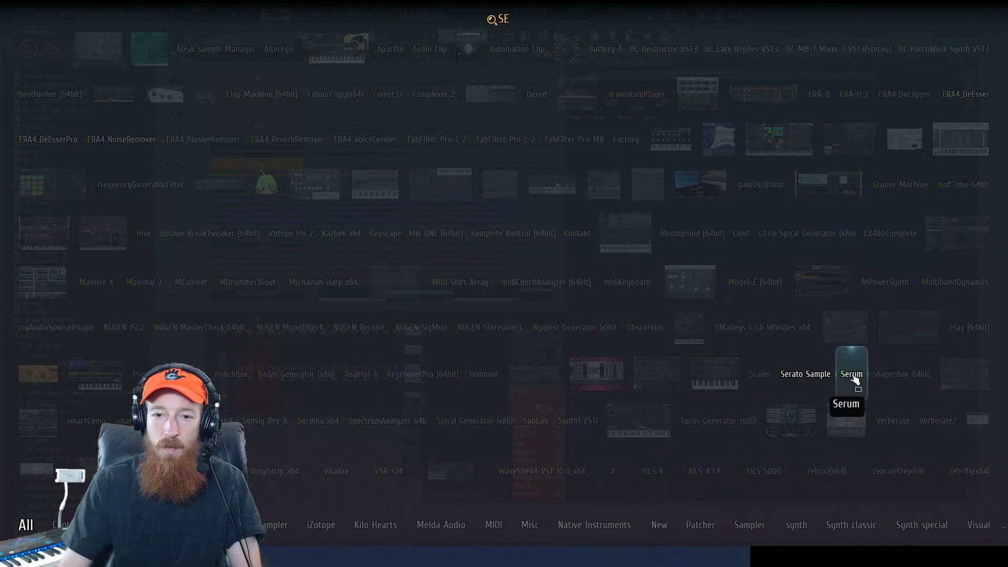
key("BackSpace")
key("BackSpace")
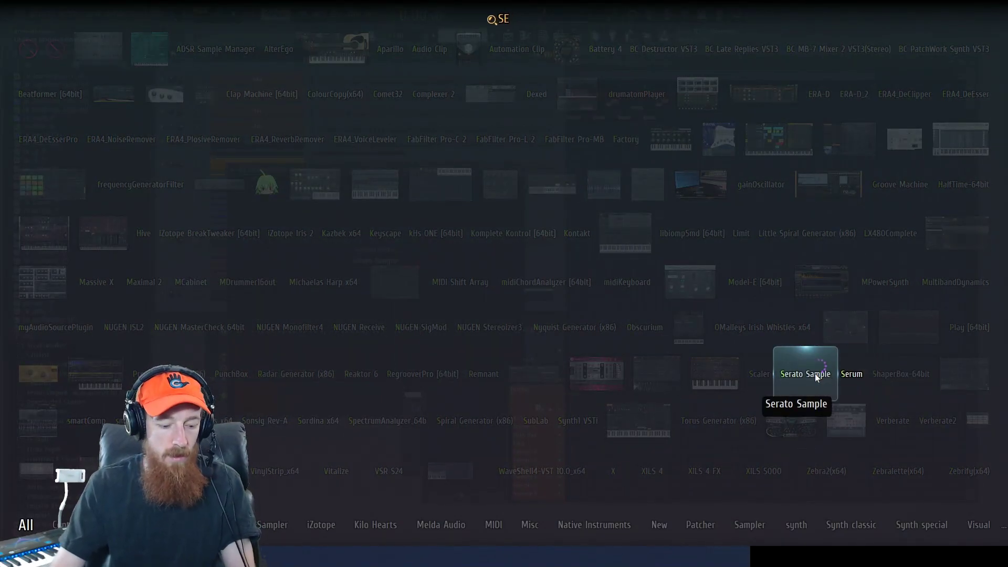
key("Caps_Lock")
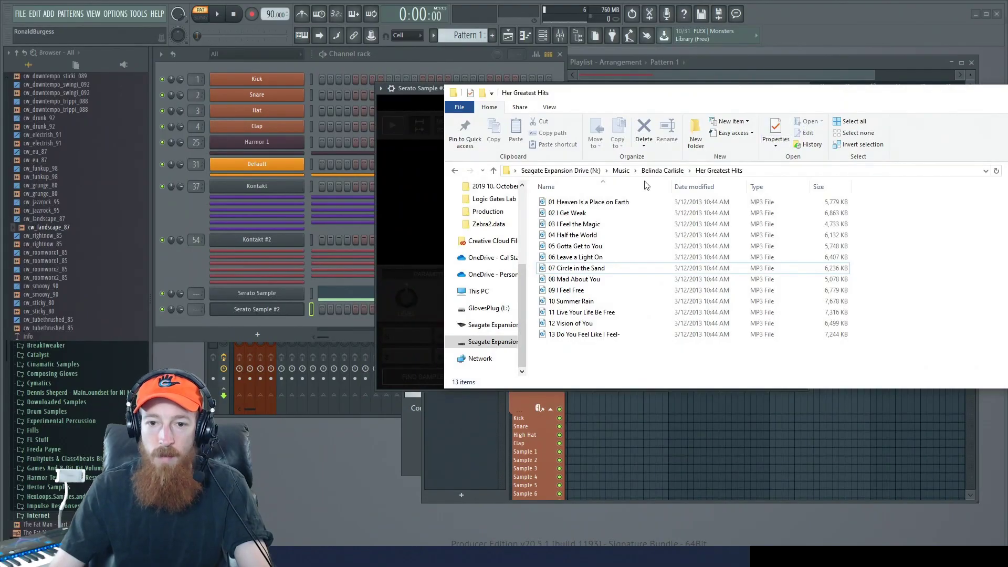
Step: Load 07 Circle in the Sand into Serato Sample #2, find samples in it and favorite the slices worth keeping
left_click(584, 269)
left_click_drag(583, 274, 415, 221)
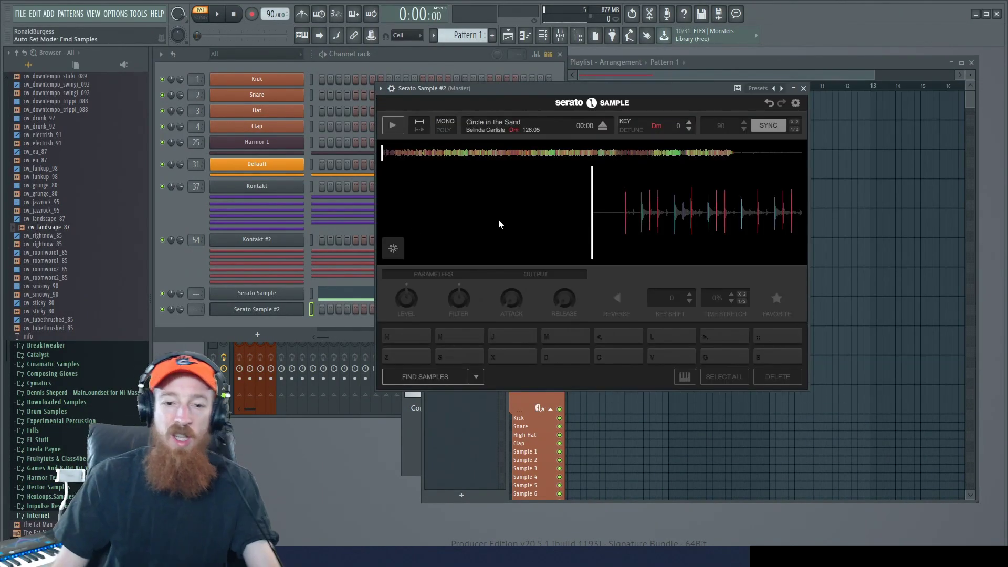
left_click(450, 374)
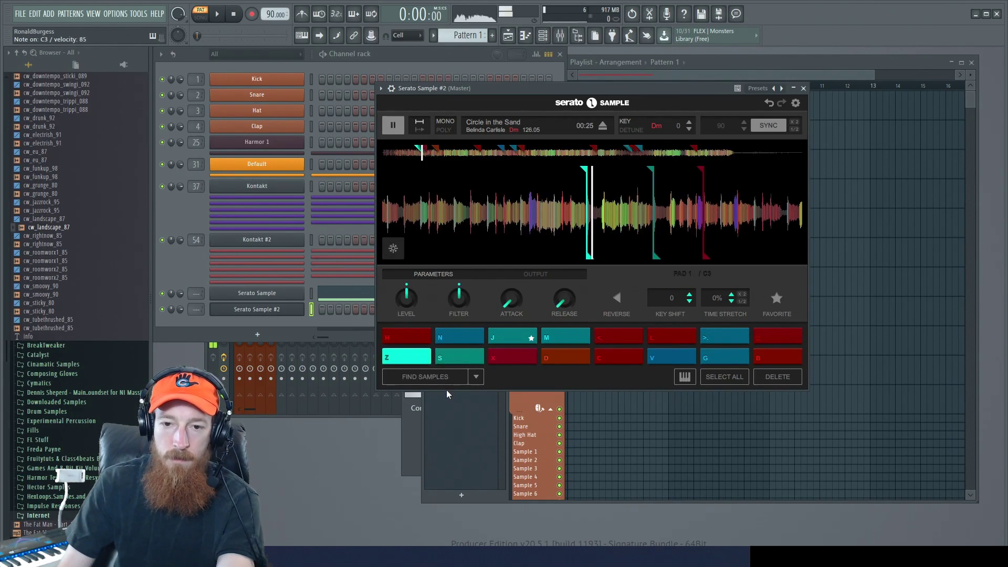
left_click(781, 302)
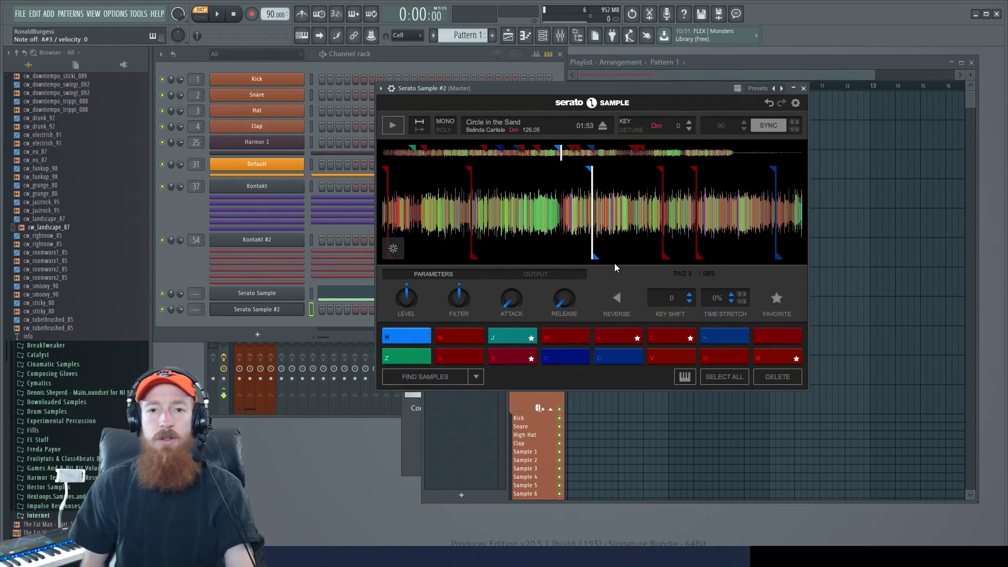
Step: Replace pad Z's slice with a new one starting at the first drum hit at the beginning of the song
left_click(404, 355)
left_click(773, 381)
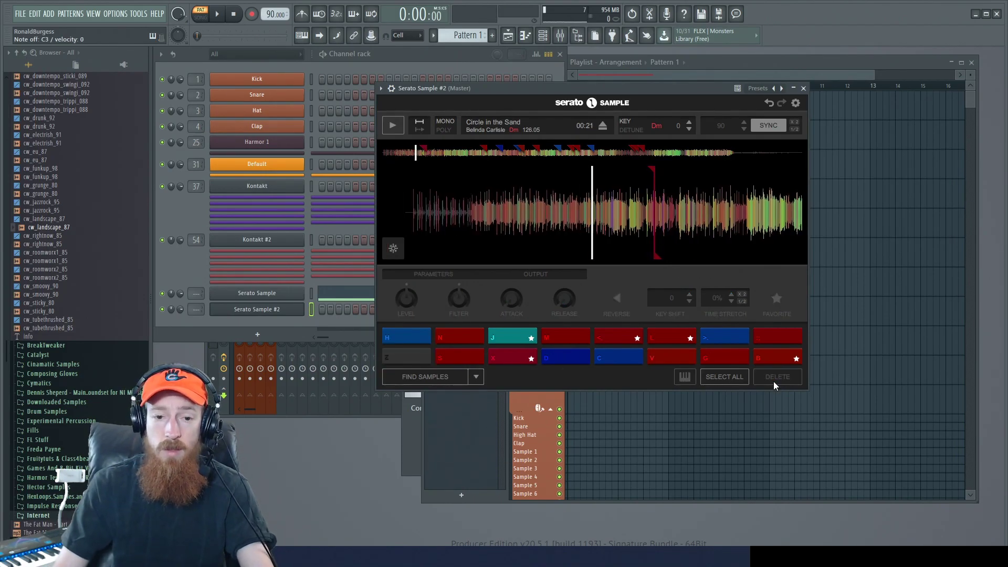
left_click_drag(553, 222, 731, 222)
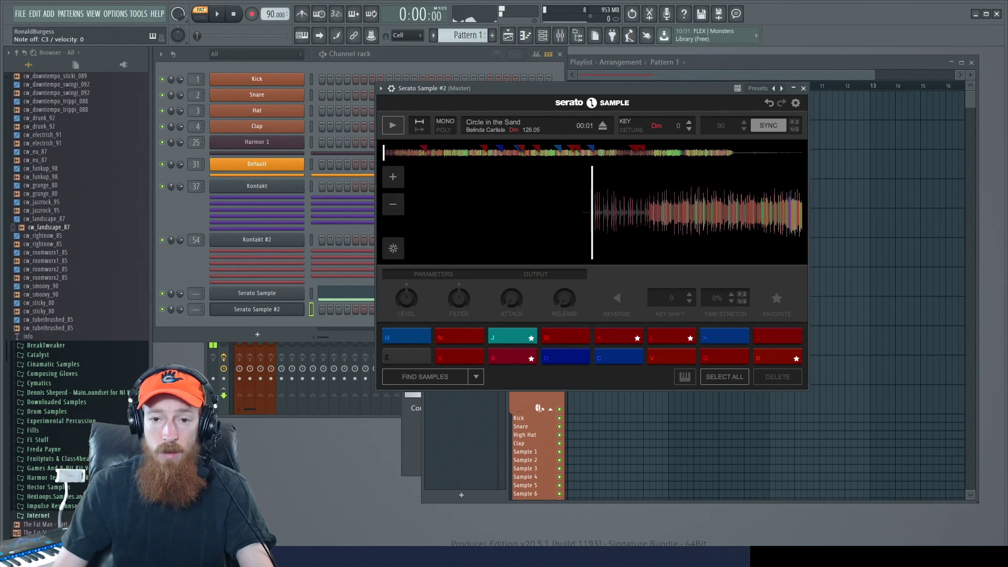
mouse_move(434, 154)
left_mouse_down()
mouse_move(461, 153)
mouse_move(387, 153)
left_mouse_up()
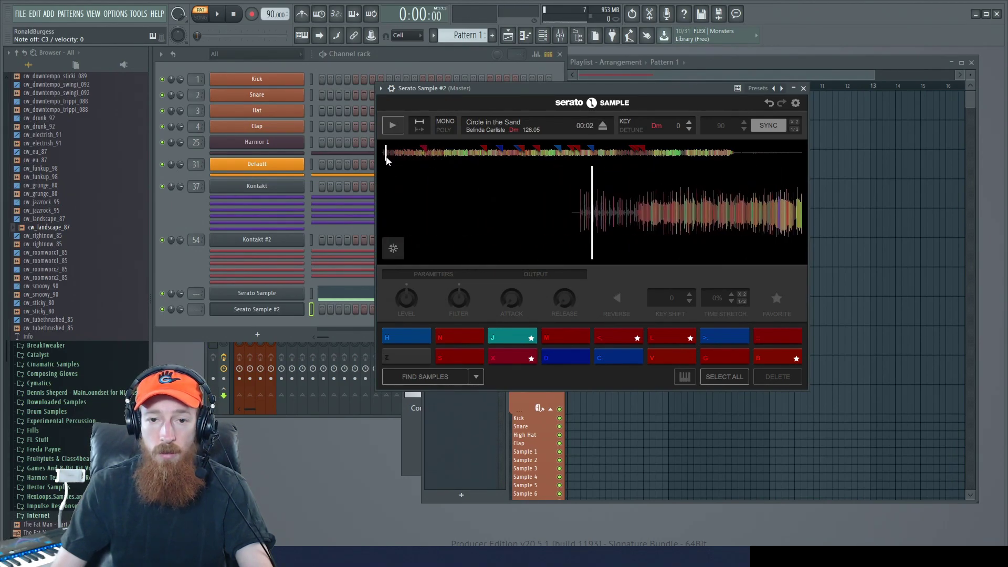
scroll(587, 215, "up", 6)
scroll(526, 211, "down", 3)
left_click_drag(526, 211, 723, 211)
scroll(604, 222, "up", 5)
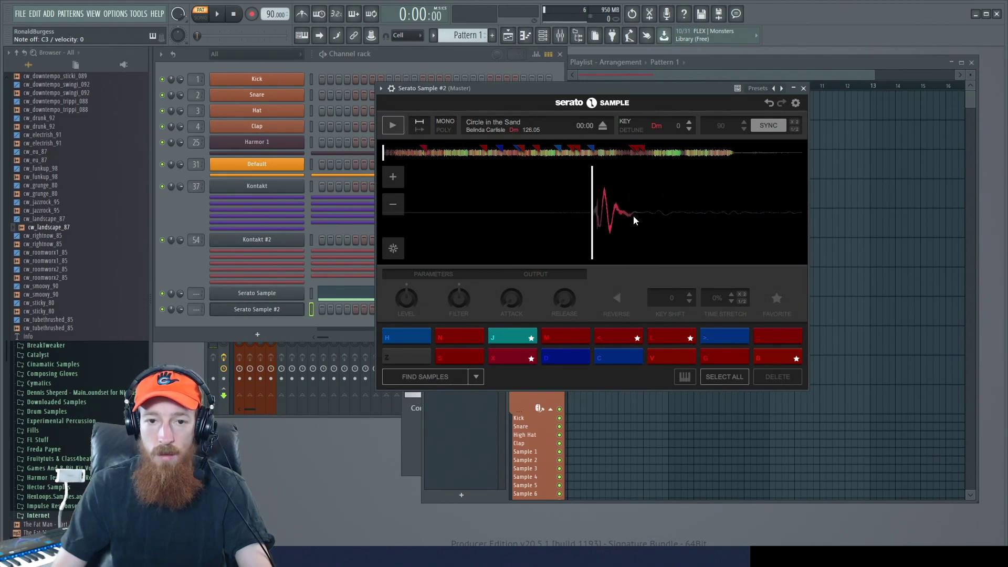
left_click(613, 204)
left_click_drag(614, 175, 620, 175)
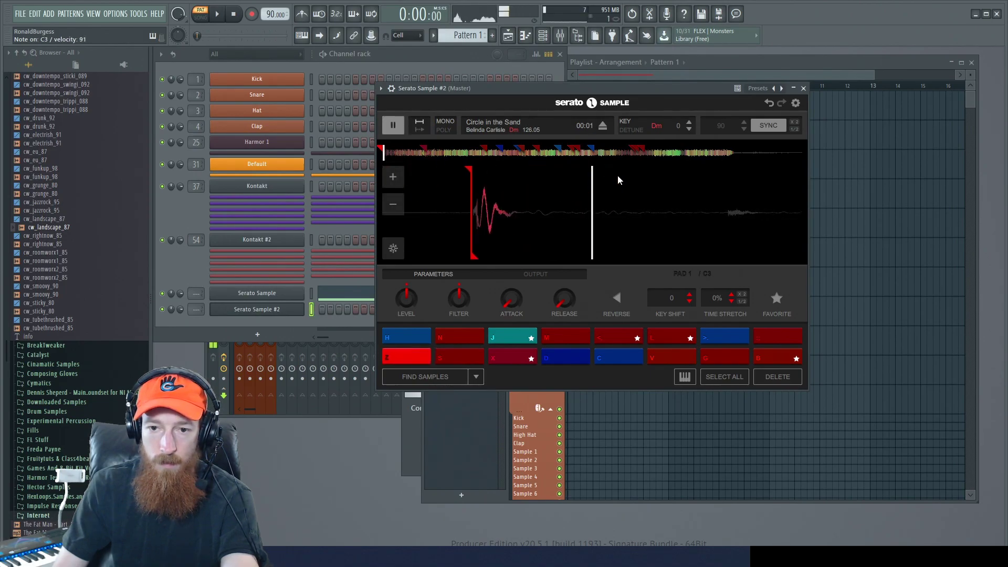
scroll(617, 175, "down", 10)
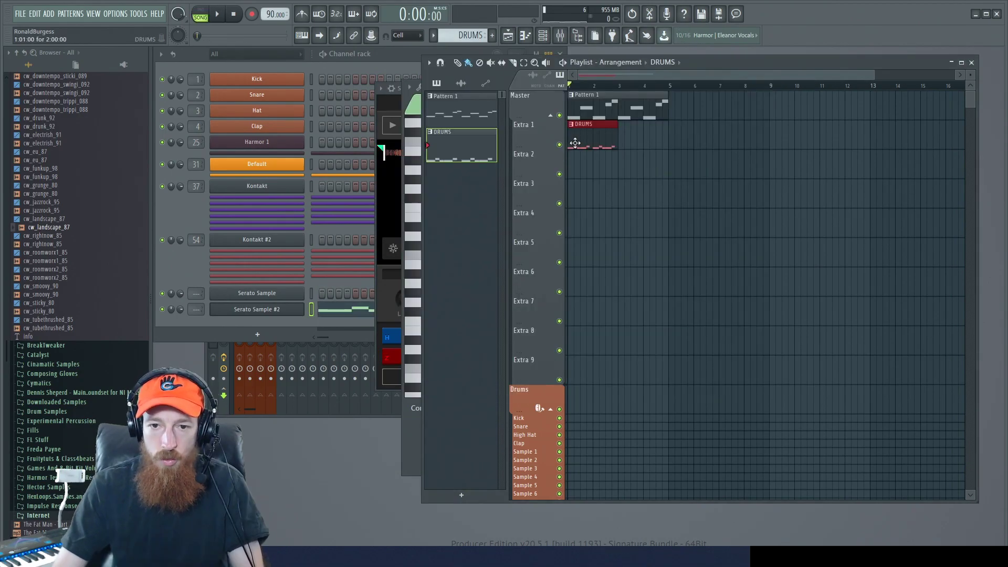
Step: Open the DRUMS pattern in the Serato Sample #2 piano roll and play the arrangement to hear drums and melody together
double_click(580, 147)
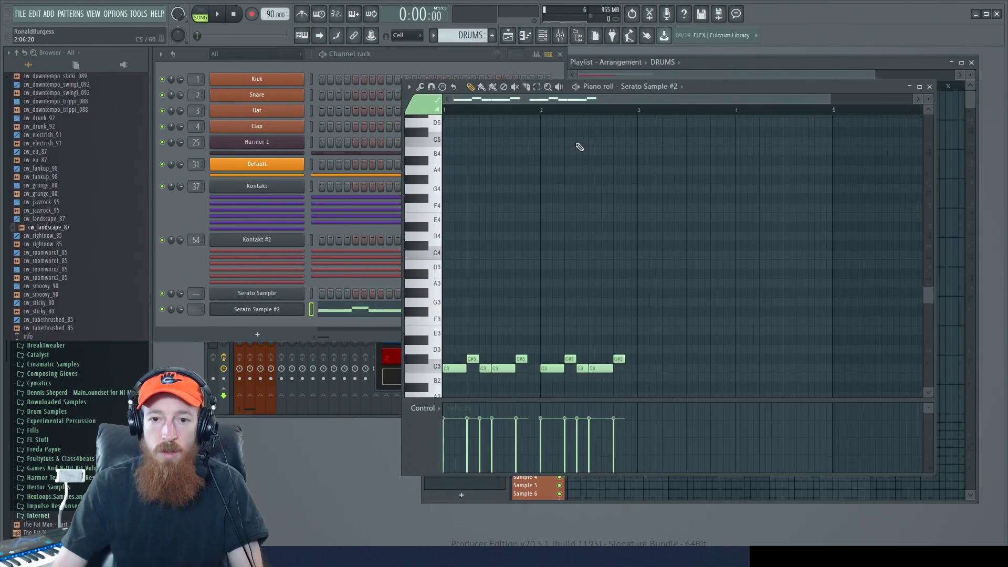
scroll(482, 332, "up", 3)
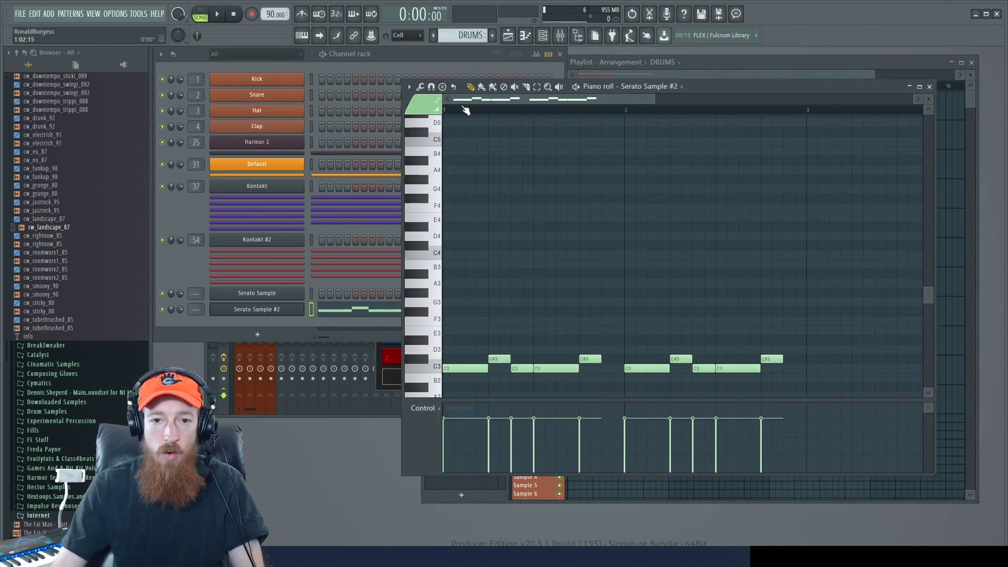
key("space")
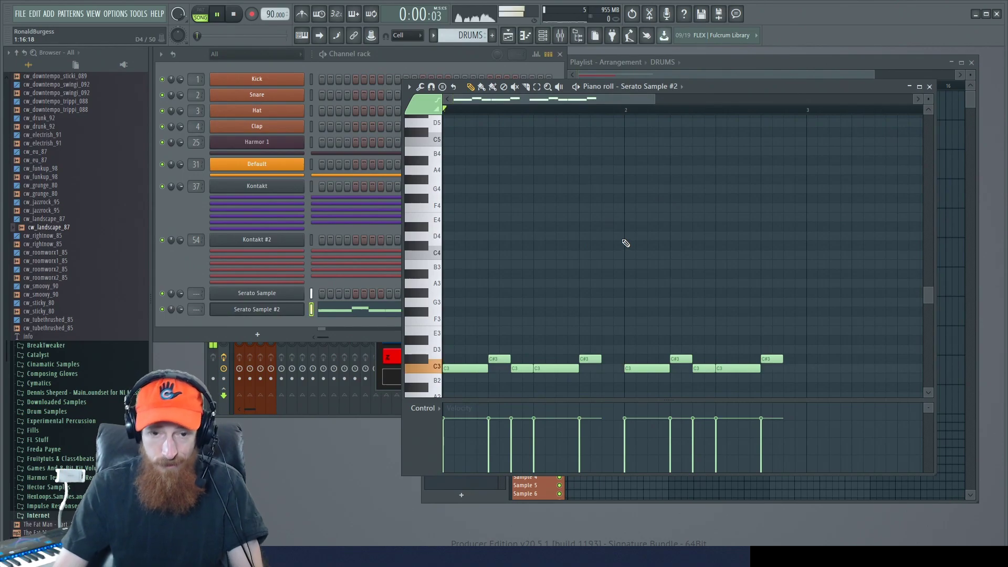
scroll(614, 242, "down", 3)
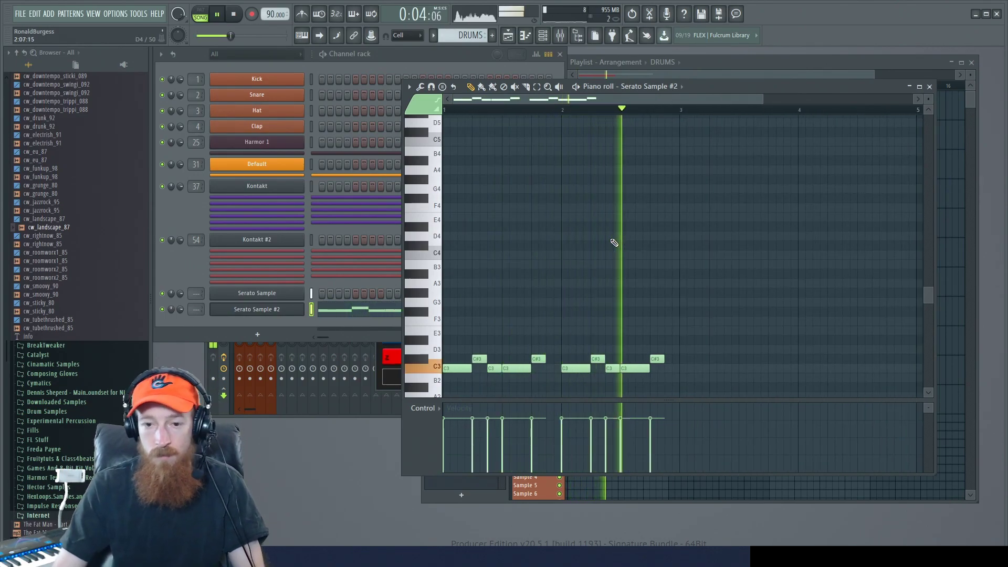
key("space")
Step: Add a second DRUMS clip at bar 3 of the Extra 1 track and duplicate all playlist clips after bar 4
left_click(786, 67)
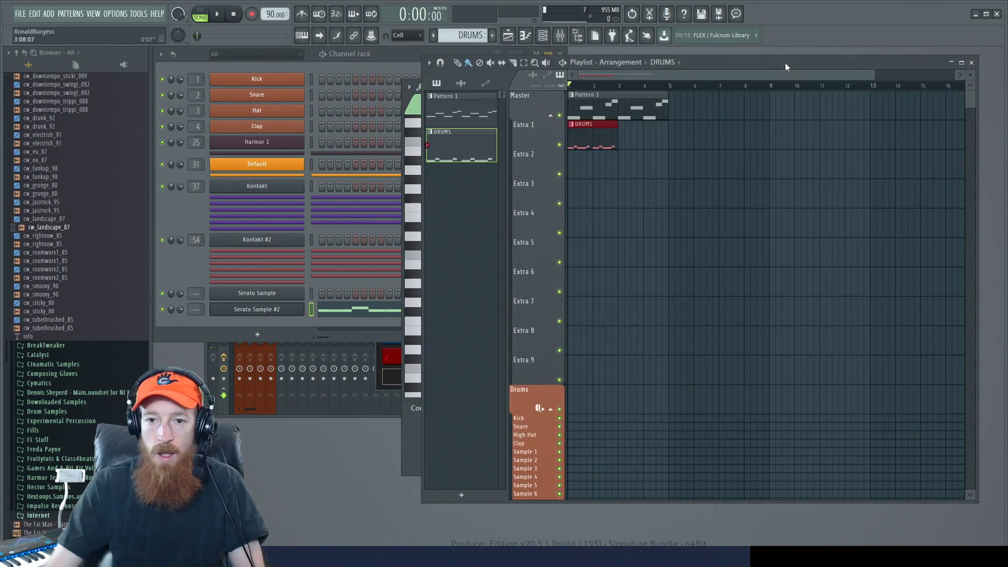
left_click(630, 140)
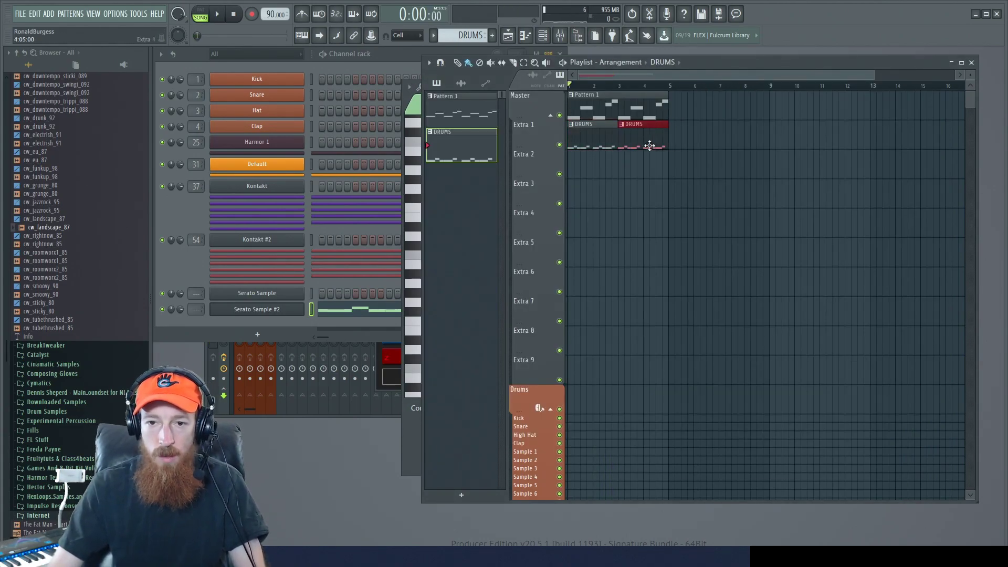
key("ctrl+a")
key("ctrl+b")
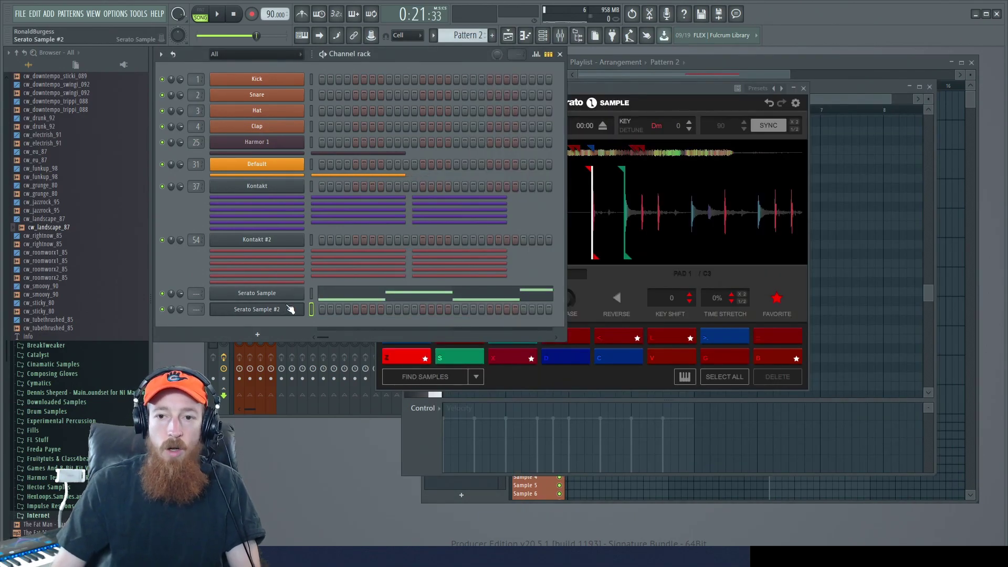
Step: Switch the mono/poly playback mode of Serato Sample #2 and close its plugin window
left_click(624, 88)
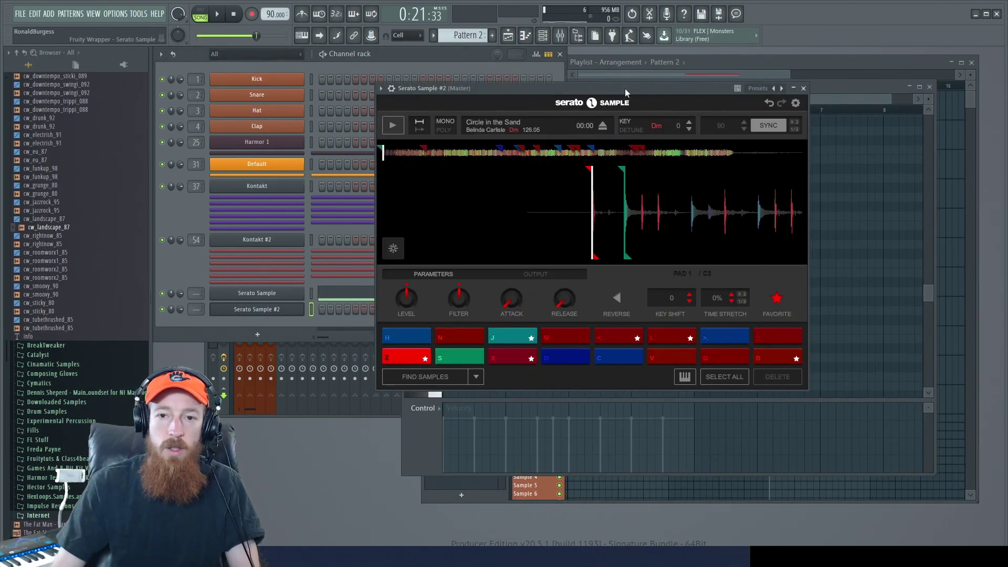
left_click(450, 130)
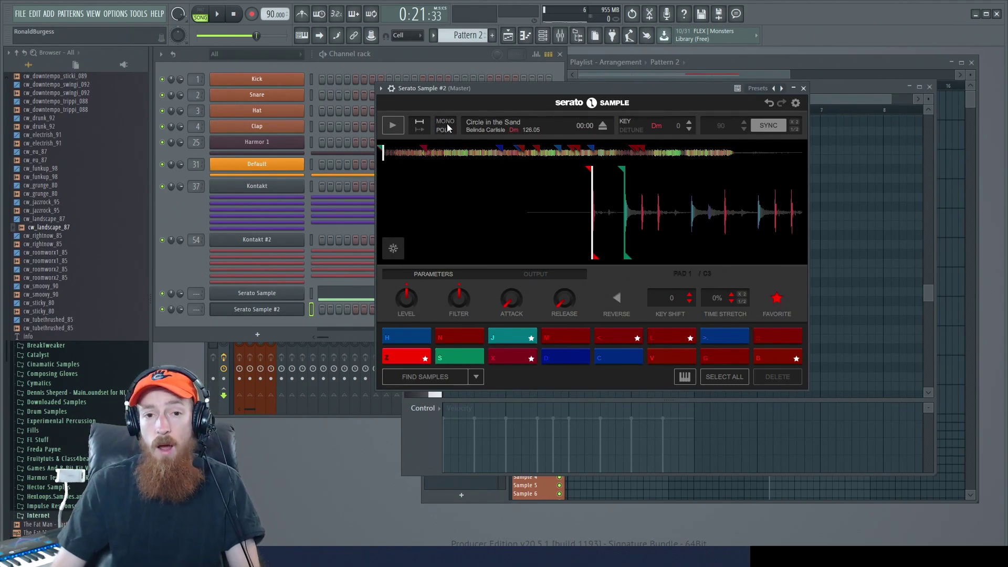
left_click(826, 88)
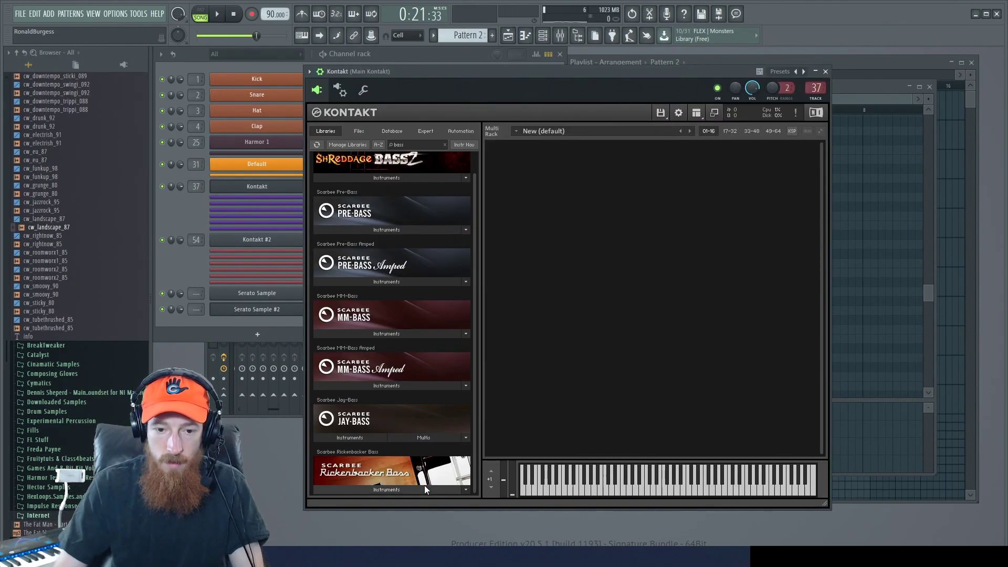
Step: List the Scarbee Rickenbacker Bass instruments in Kontakt's library and load one into the rack
left_click(425, 486)
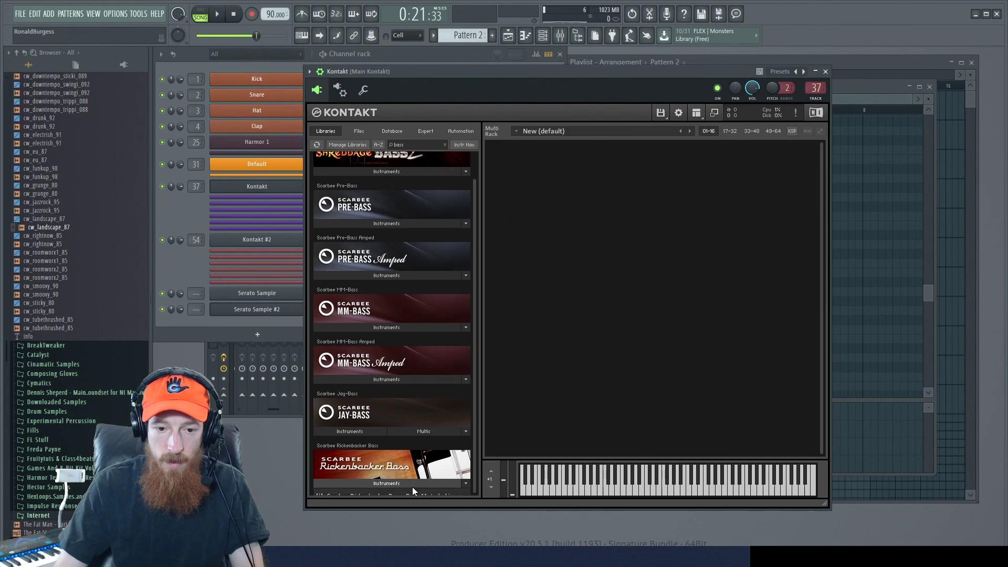
left_click_drag(395, 467, 558, 317)
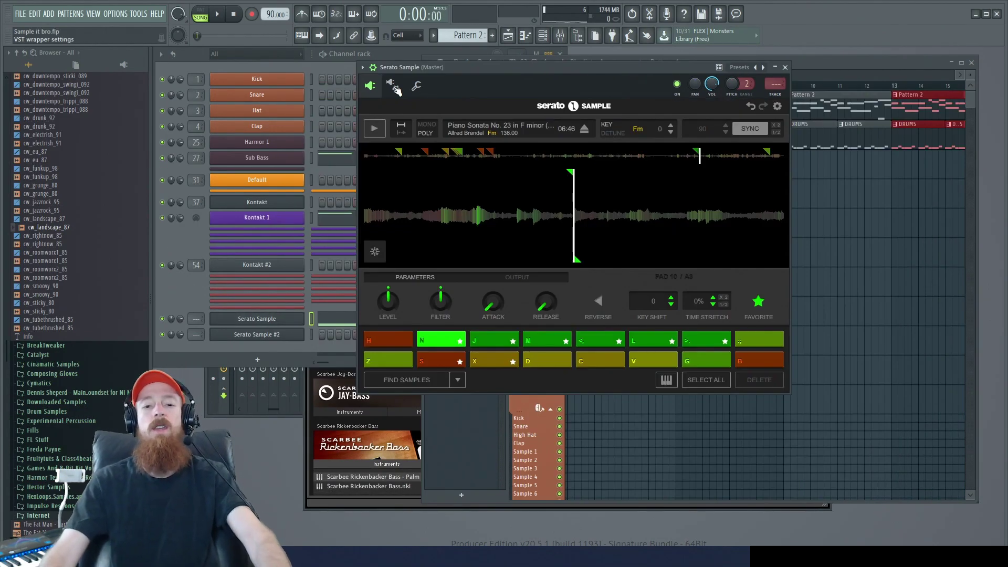
Step: Show the wrapper settings of Serato Sample #2 and route the channel to mixer track 5
left_click(274, 337)
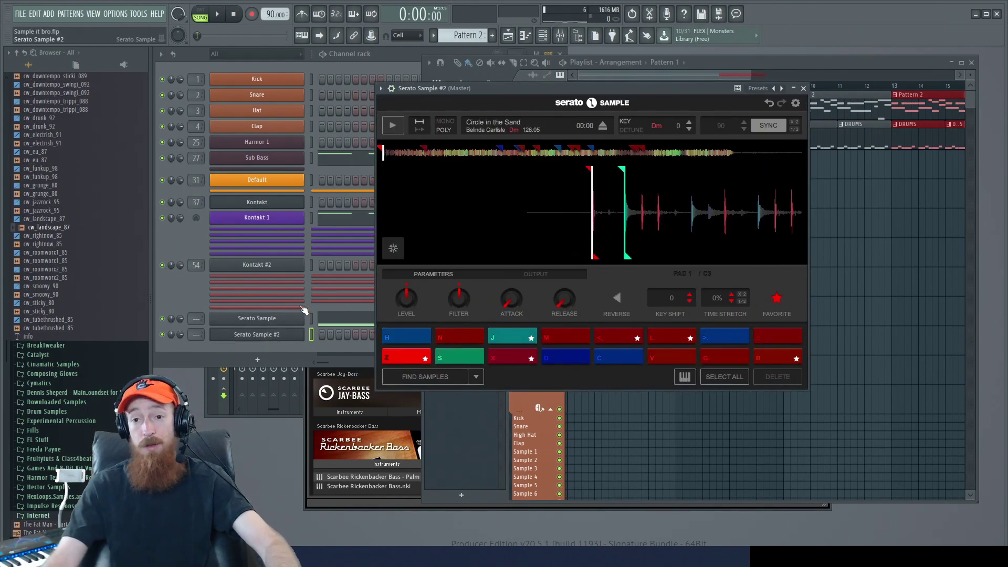
left_click_drag(620, 88, 604, 75)
left_click(376, 82)
left_click(397, 101)
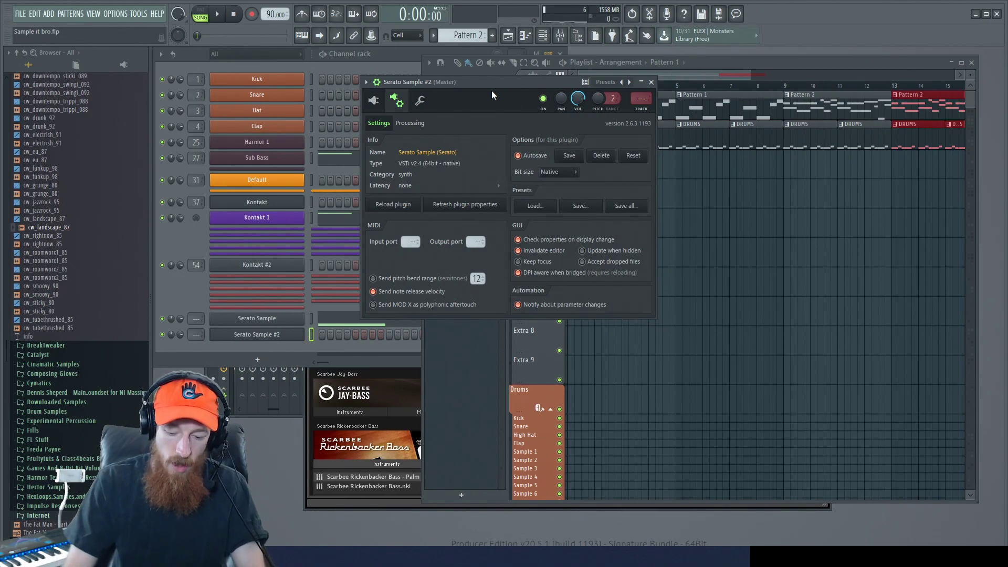
key("ctrl+l")
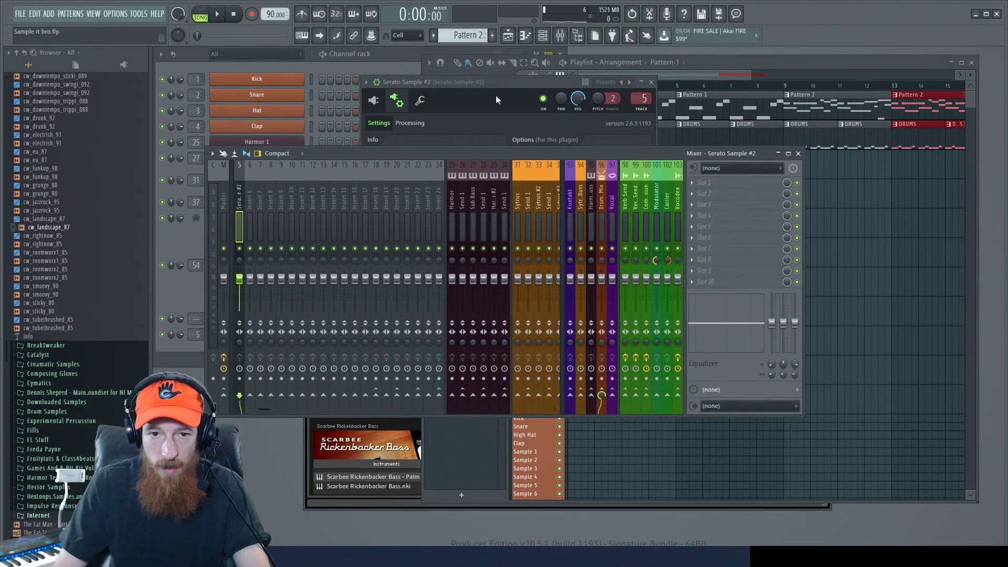
left_click(495, 95)
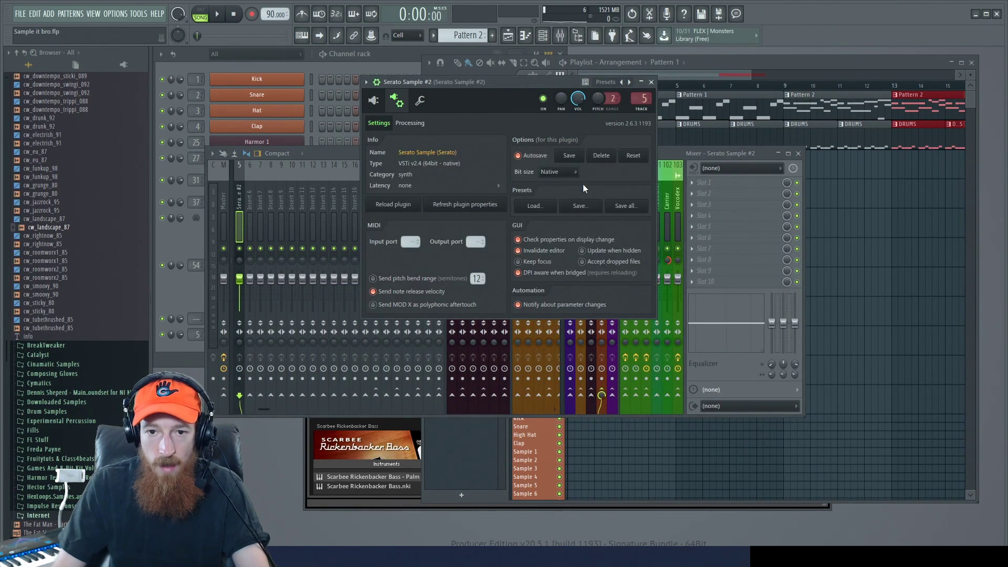
Step: Display the output connections in Serato Sample #2's processing settings and play the arrangement to check its mixer routing
left_click(409, 125)
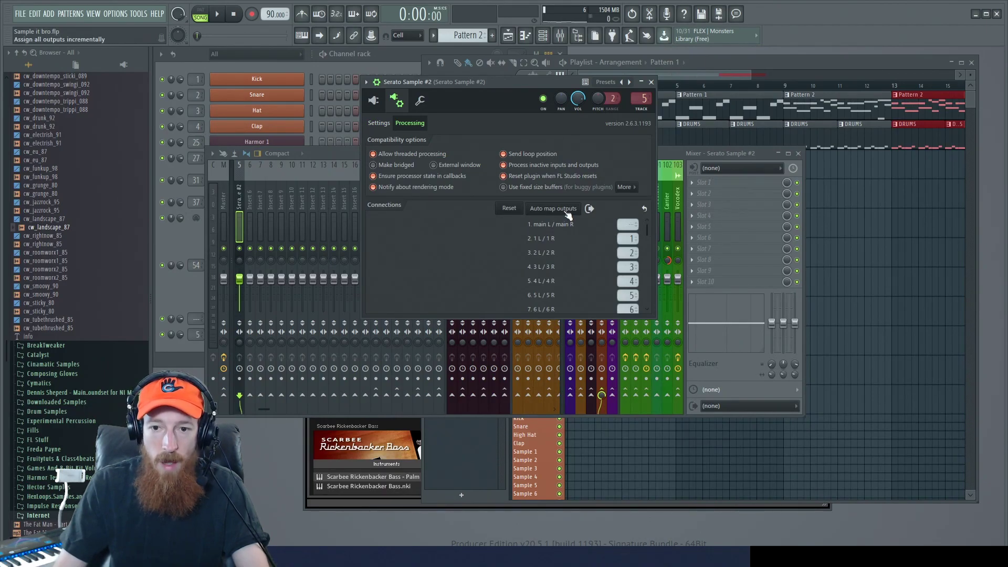
key("space")
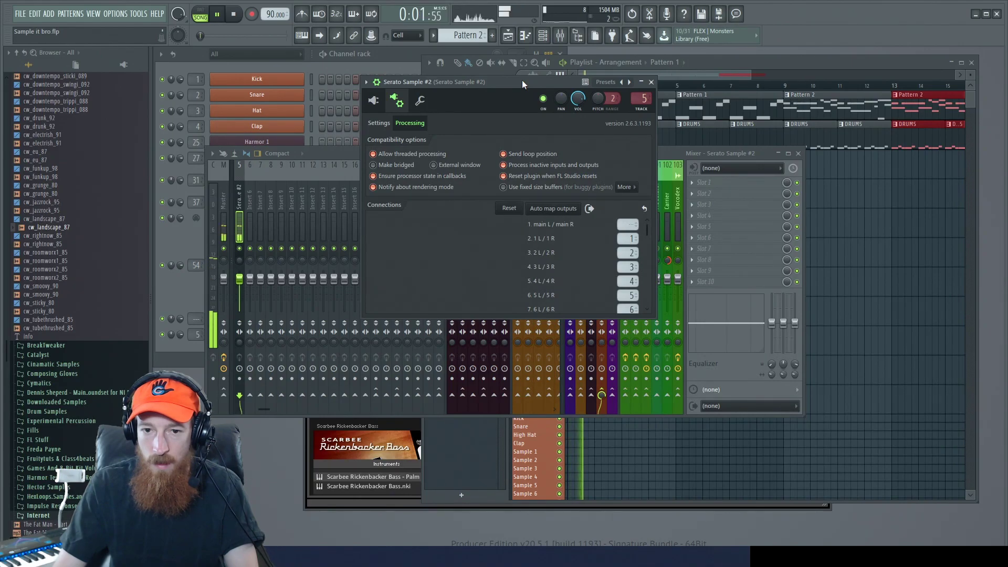
key("space")
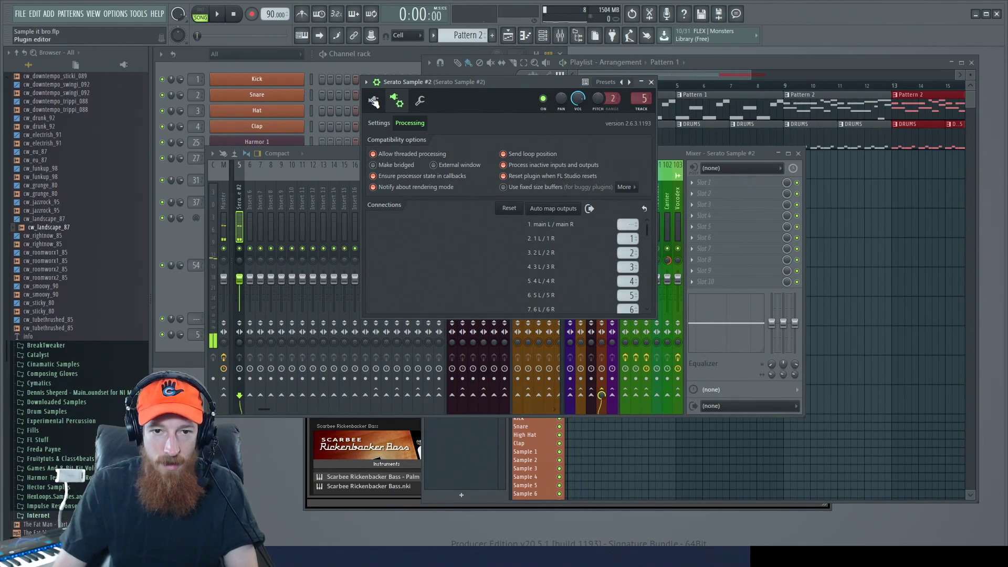
Step: Return to the Serato Sample #2 editor, trigger pad Z, and look through the plugin's settings and sample-finding options
left_click(401, 105)
left_click(404, 103)
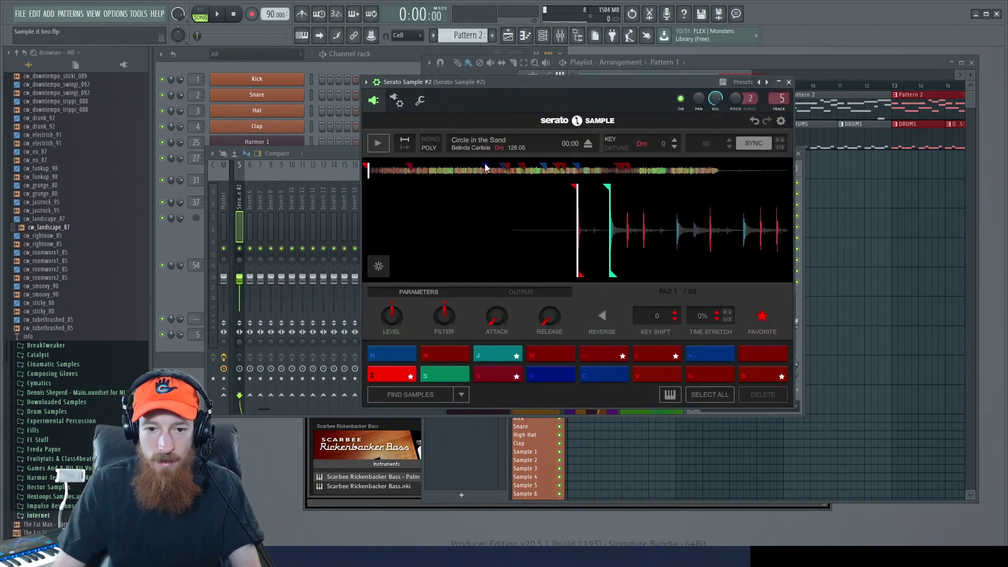
left_click(387, 378)
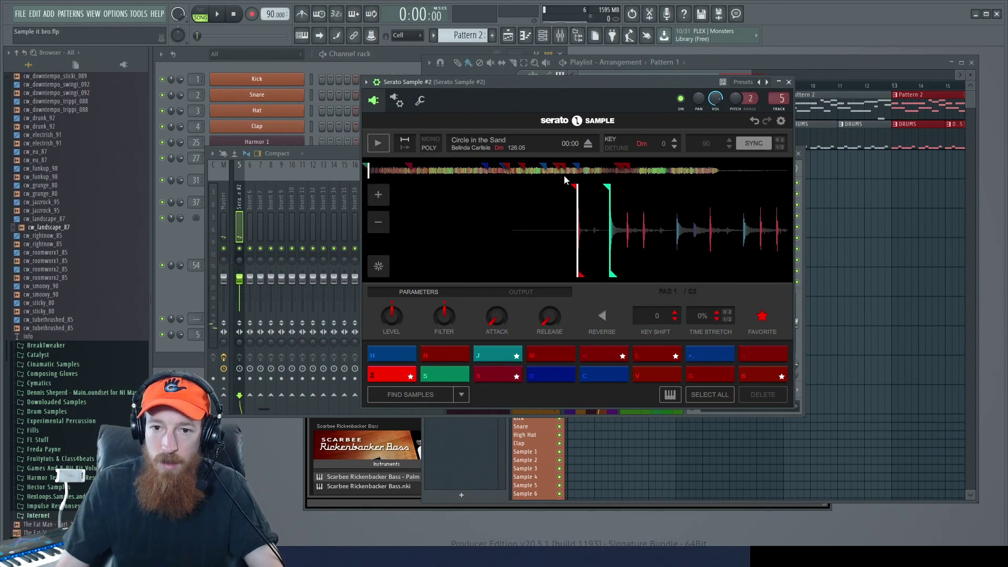
left_click(781, 121)
left_click(783, 121)
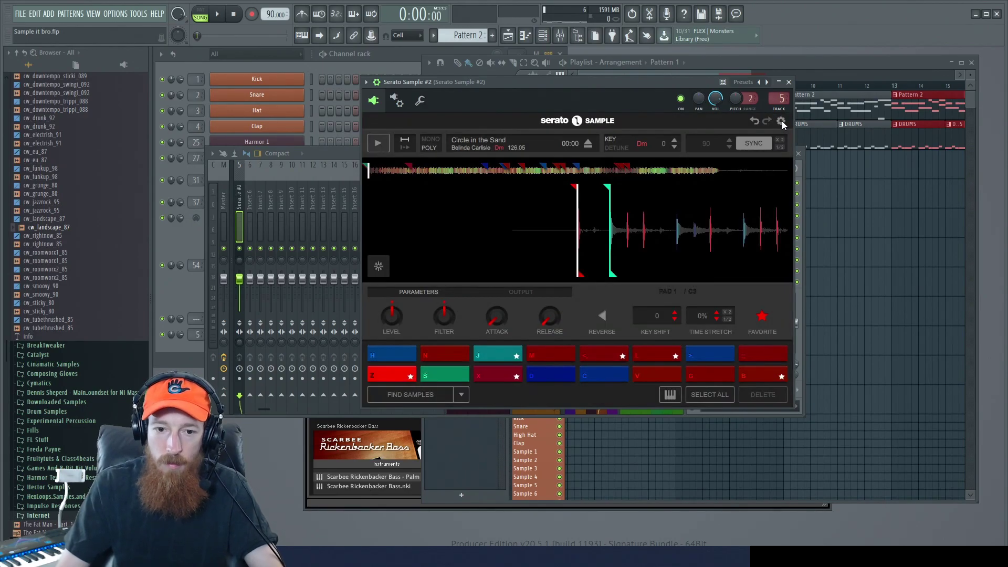
left_click(462, 395)
left_click(462, 394)
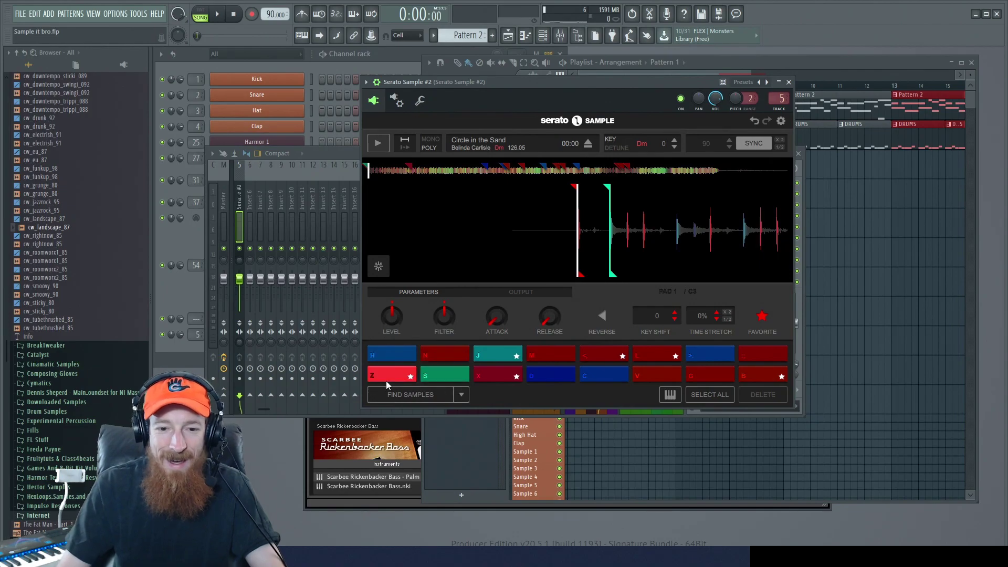
Step: Check pad Z's output destination, return to its parameters, and play the arrangement
left_click(505, 295)
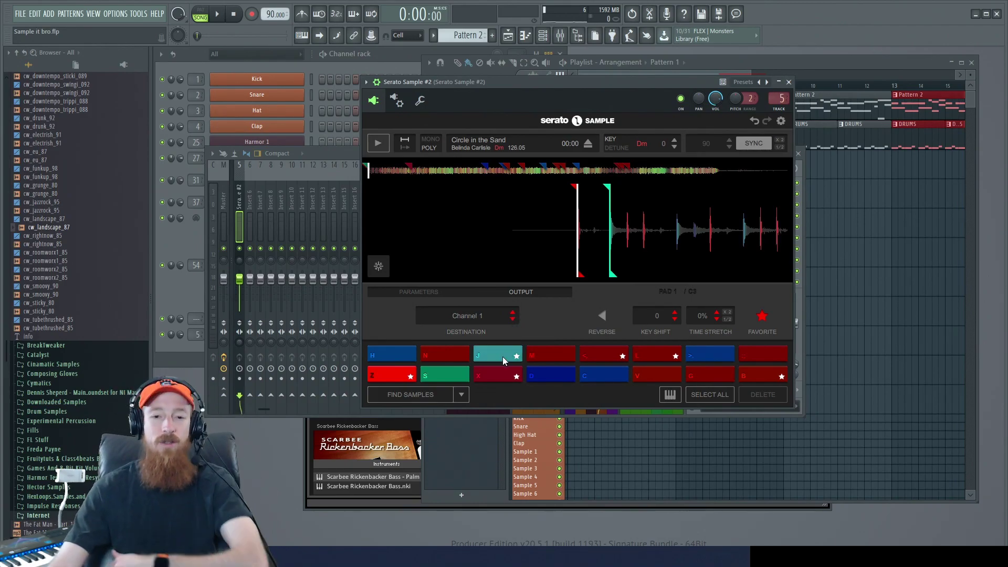
left_click(425, 293)
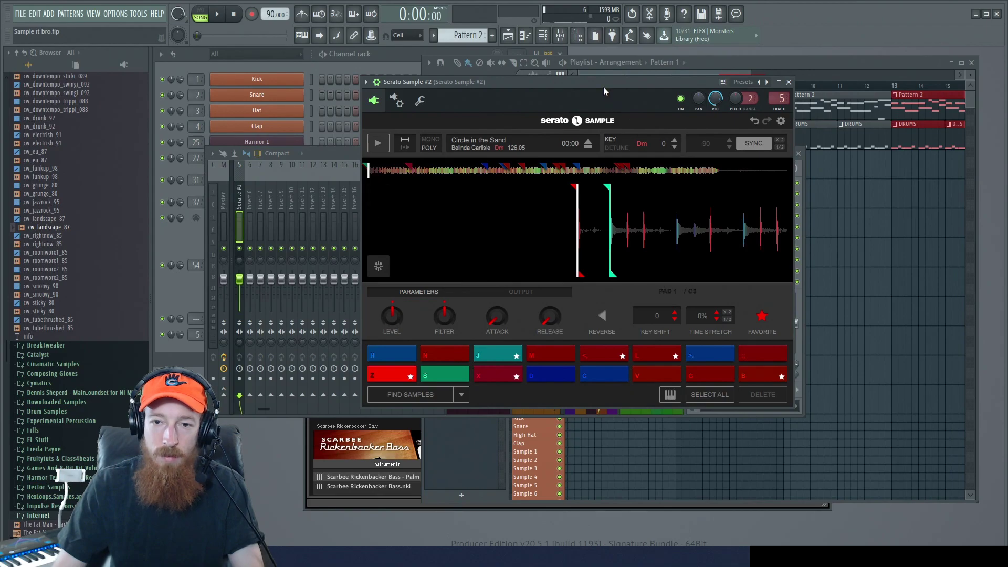
left_click_drag(609, 81, 645, 67)
key("space")
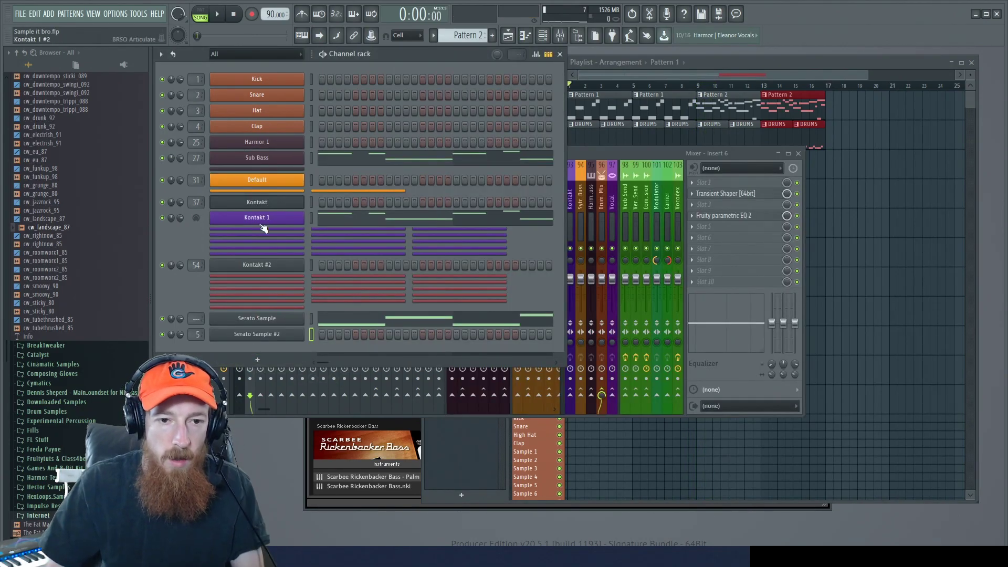
Step: Draw a melody in bar 1 of Kontakt 1 #2 in Pattern 2, using G6, B6, C7, E7, D#7, D7, C#7 and C7
left_click(285, 206)
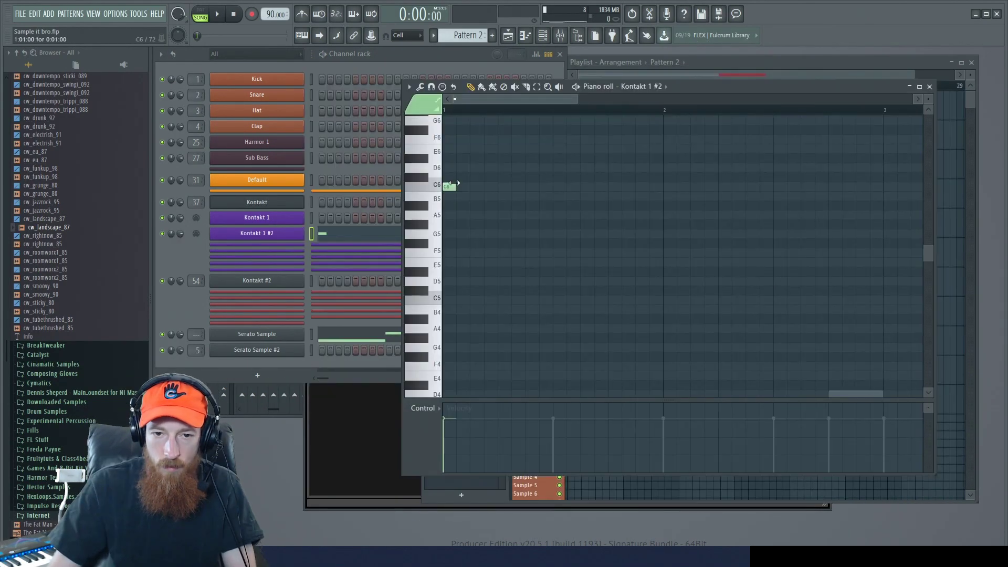
left_click_drag(453, 183, 517, 190)
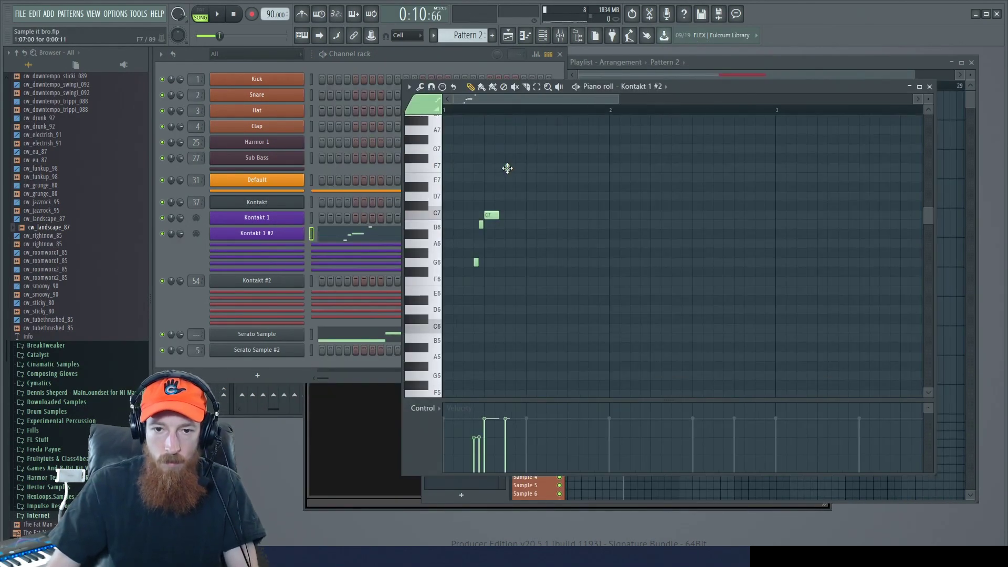
left_click(508, 177)
key("space")
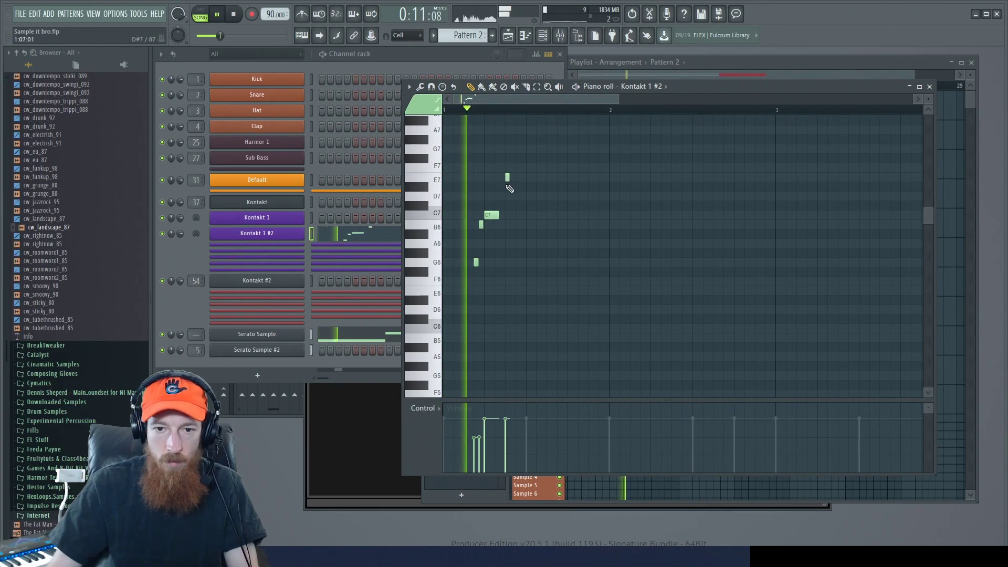
key("space")
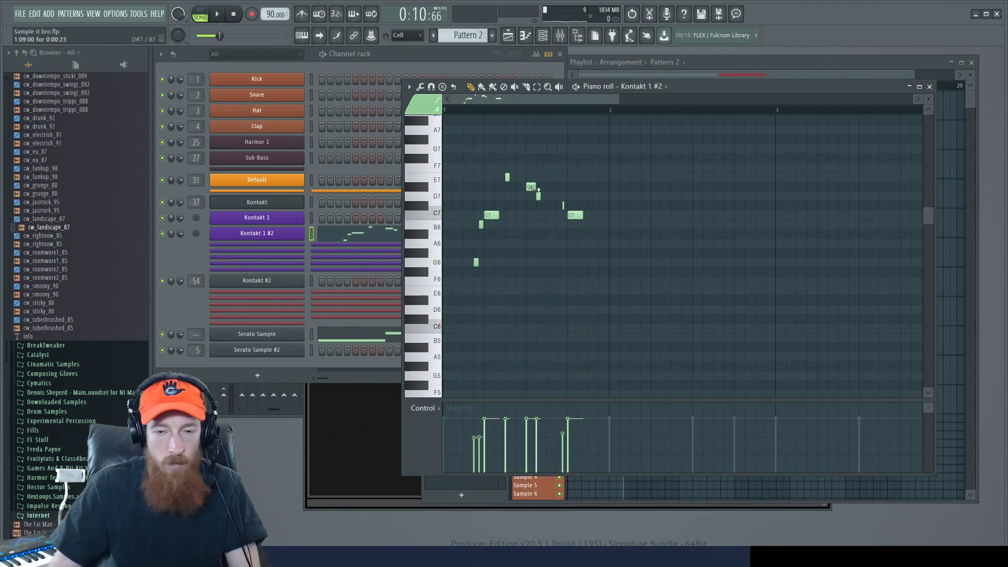
Step: Play the song repeatedly to hear the new Kontakt 1 #2 melody against the sampled parts
key("space")
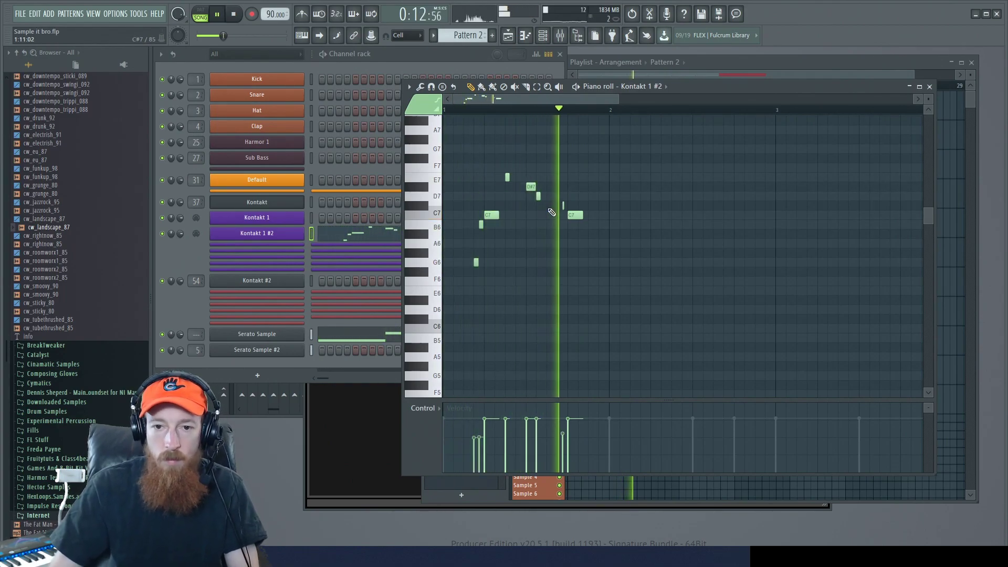
key("space")
key("space")
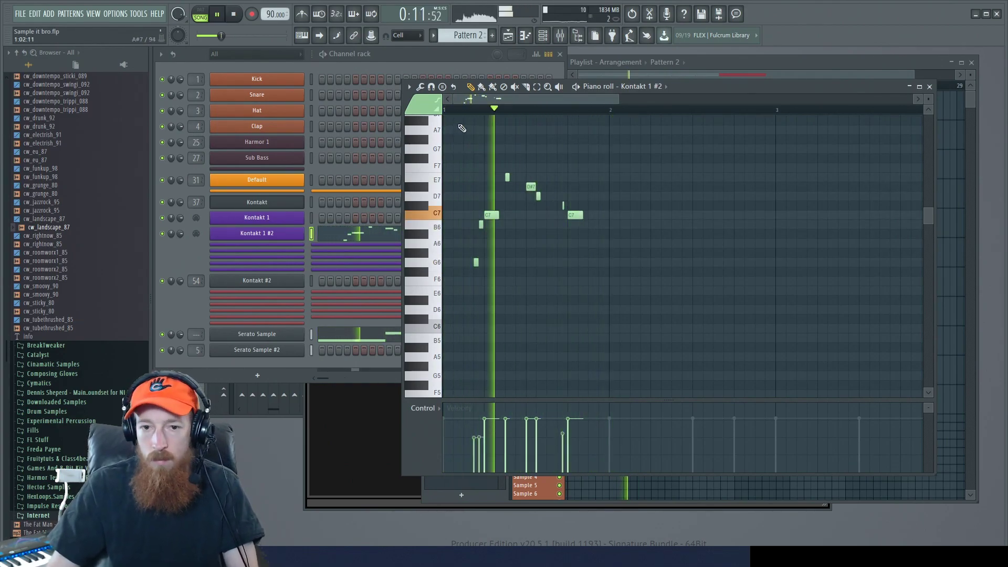
key("space")
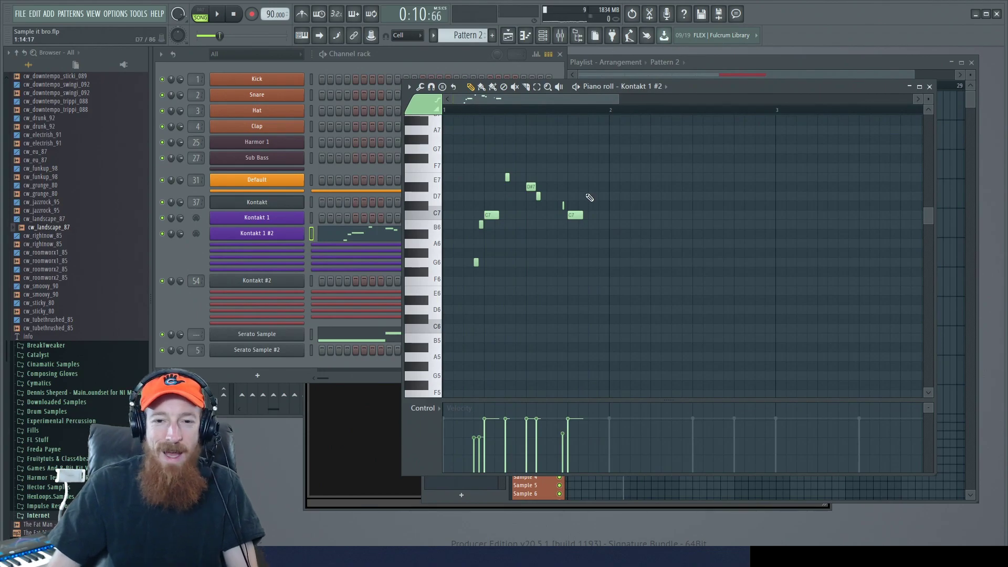
key("space")
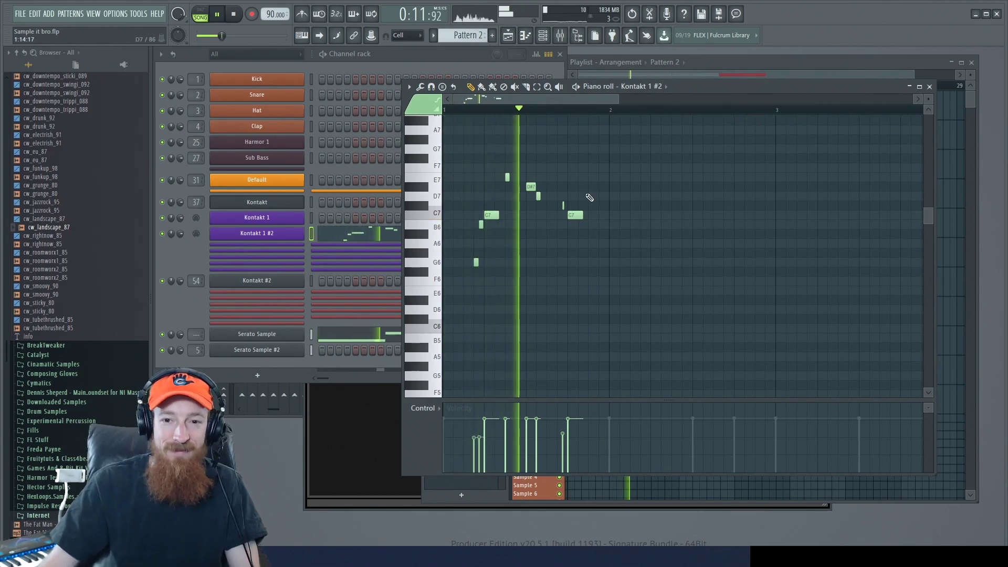
key("space")
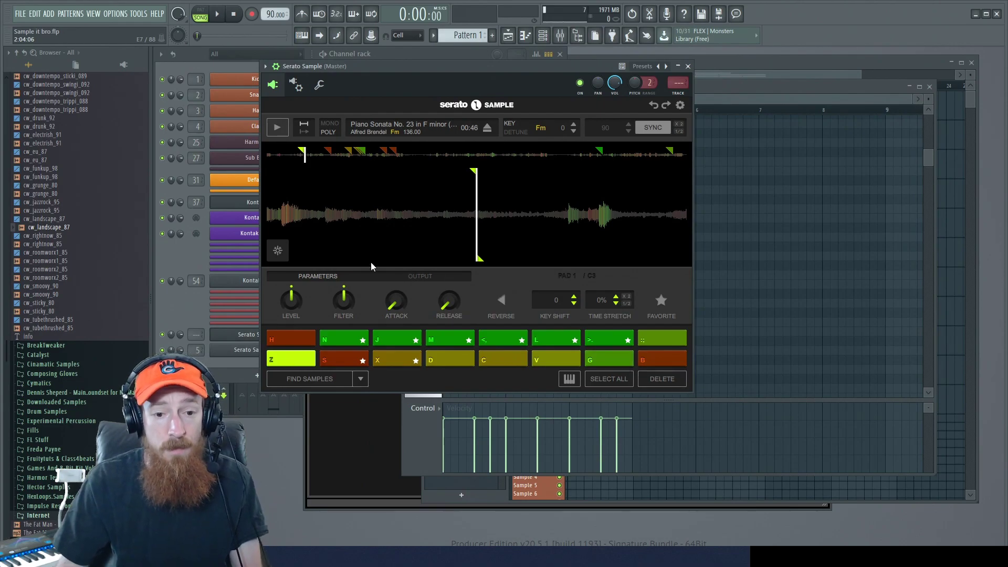
Step: Delete pad Z's slice in the piano Serato Sample and undo the deletion
left_click(292, 357)
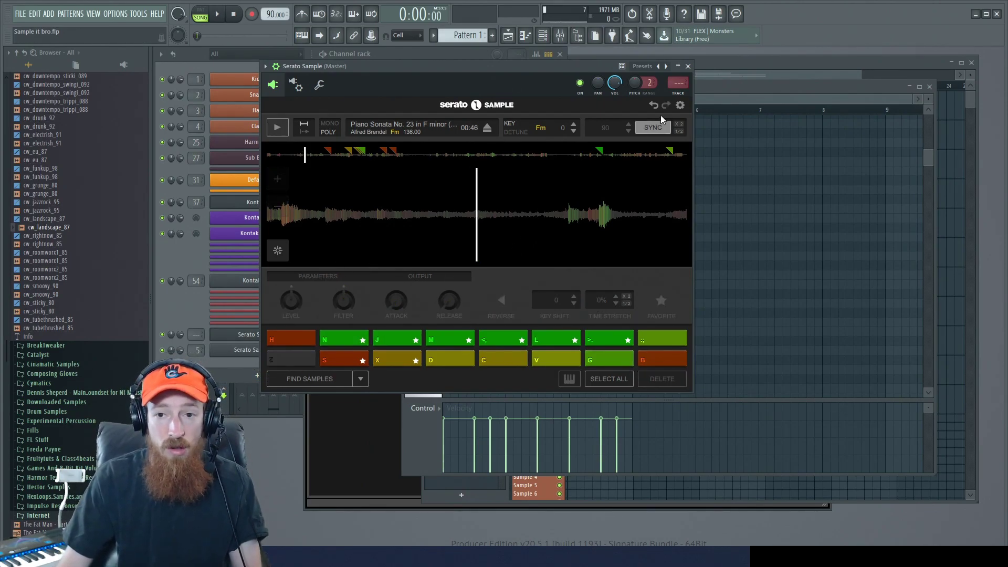
left_click(650, 104)
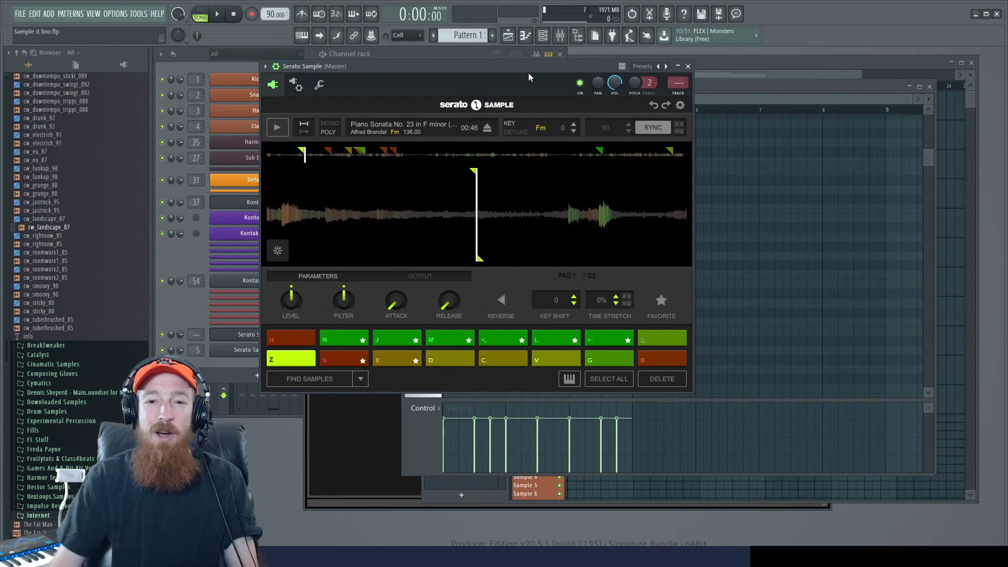
left_click_drag(529, 68, 539, 63)
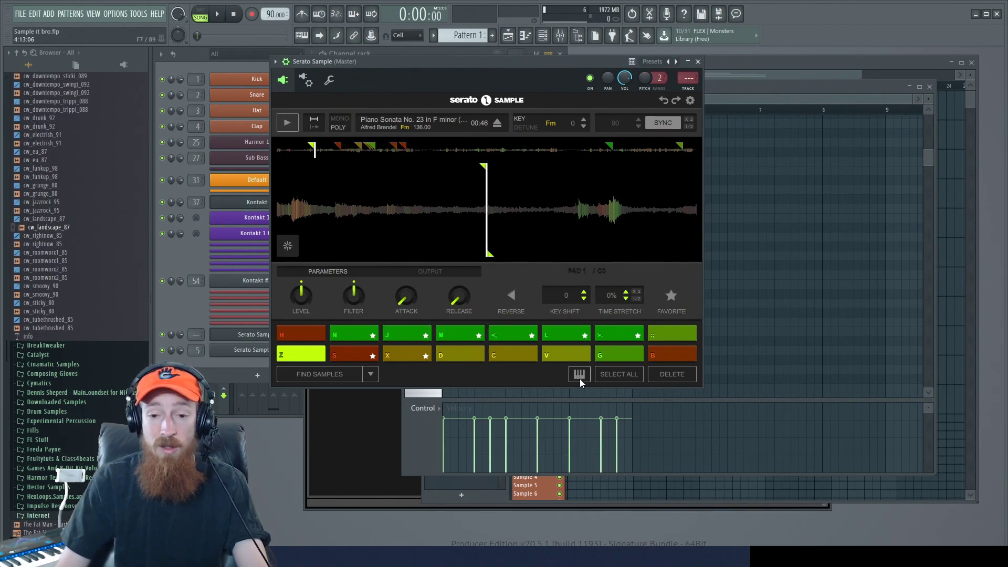
Step: Audition the piano slices, then turn keyboard mode on for pad Z and back off
key("z")
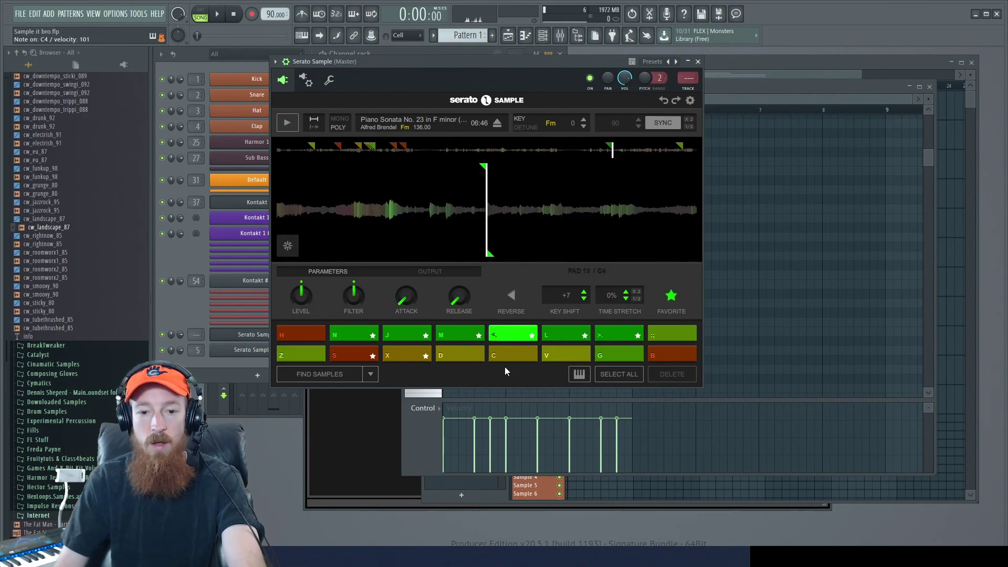
left_click(310, 358)
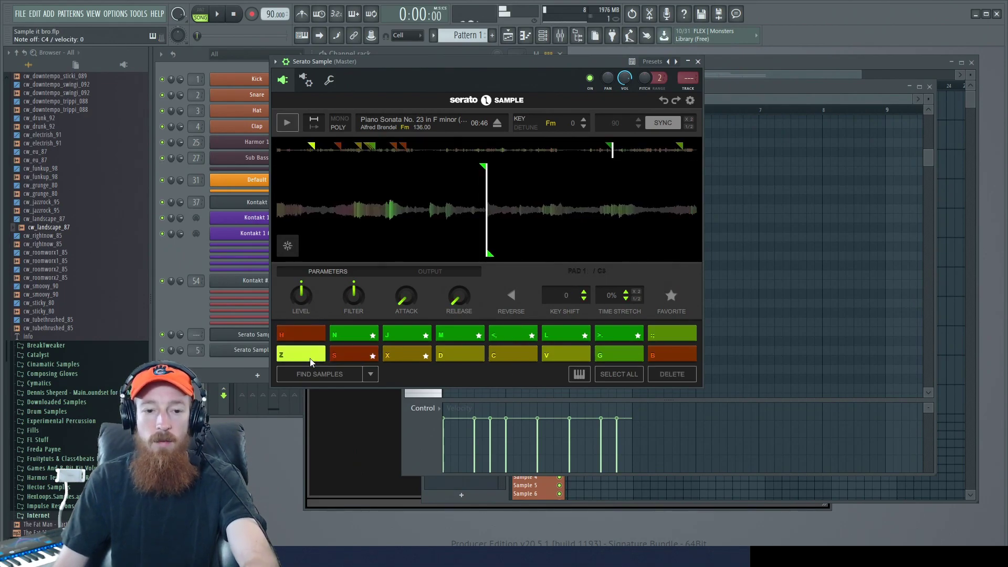
left_click(578, 374)
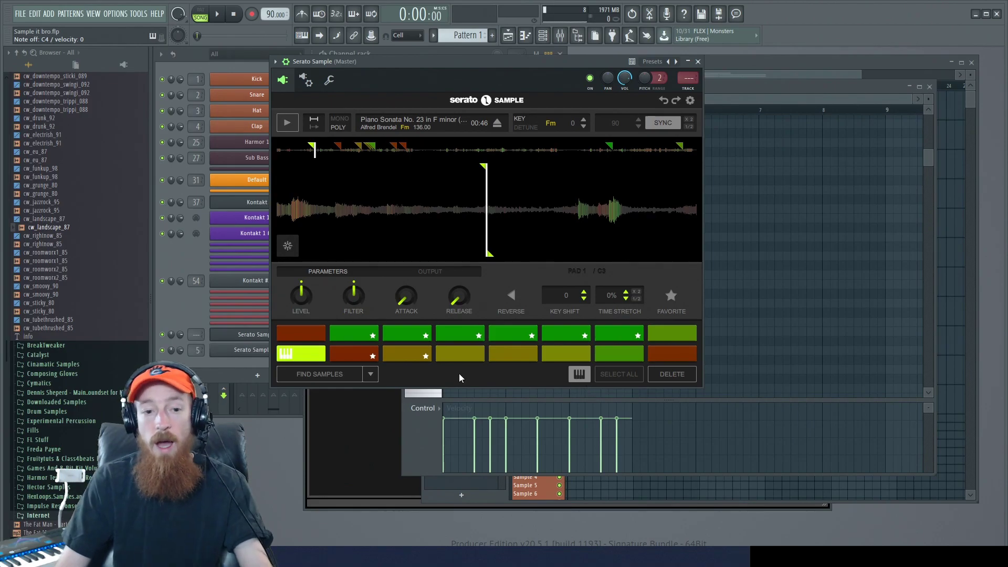
left_click(578, 373)
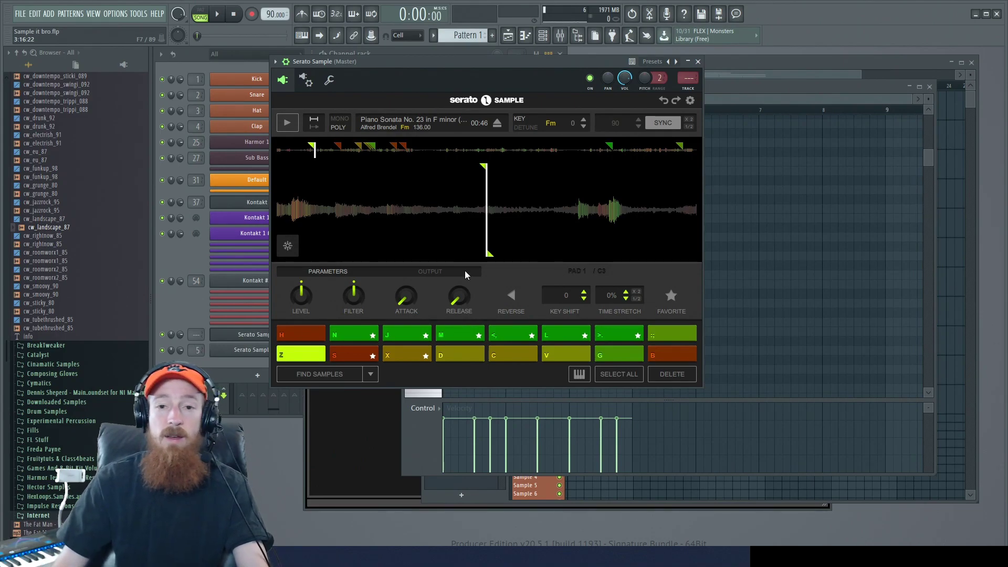
Step: Move the Serato Sample window aside, bring the playlist forward and play the arrangement from the start
mouse_move(470, 65)
left_mouse_down()
mouse_move(510, 57)
mouse_move(490, 68)
left_mouse_up()
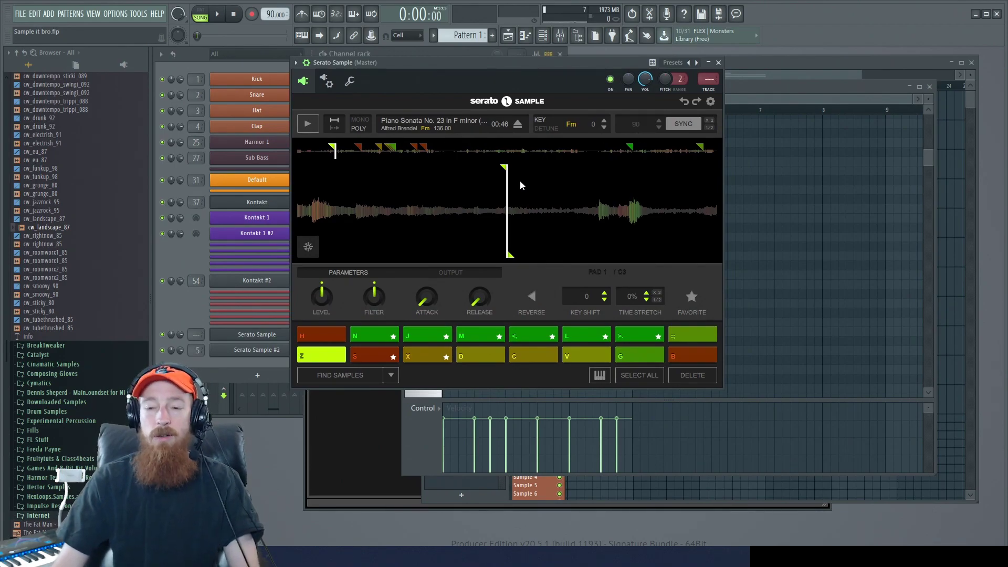
left_click(832, 67)
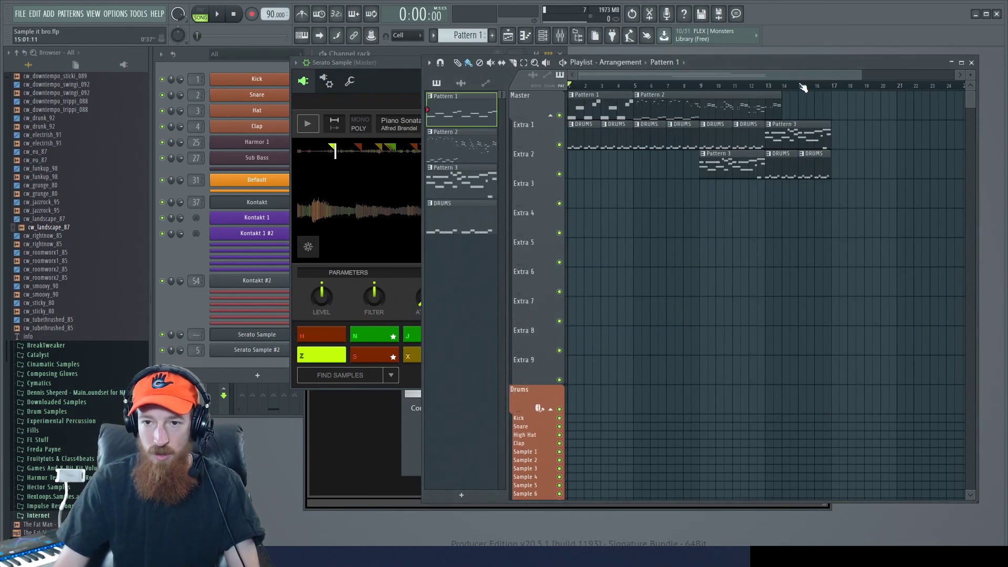
left_click_drag(803, 87, 531, 95)
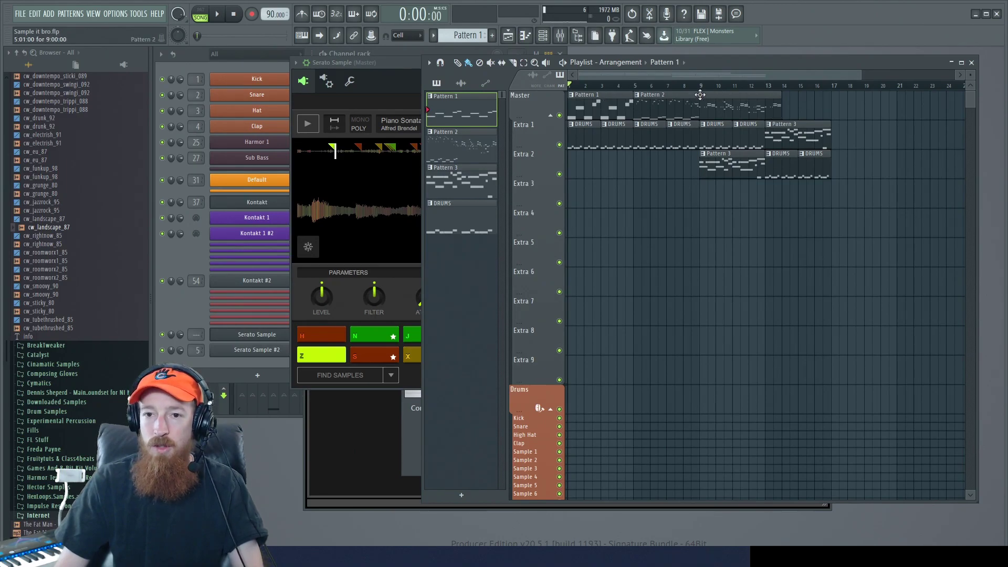
key("space")
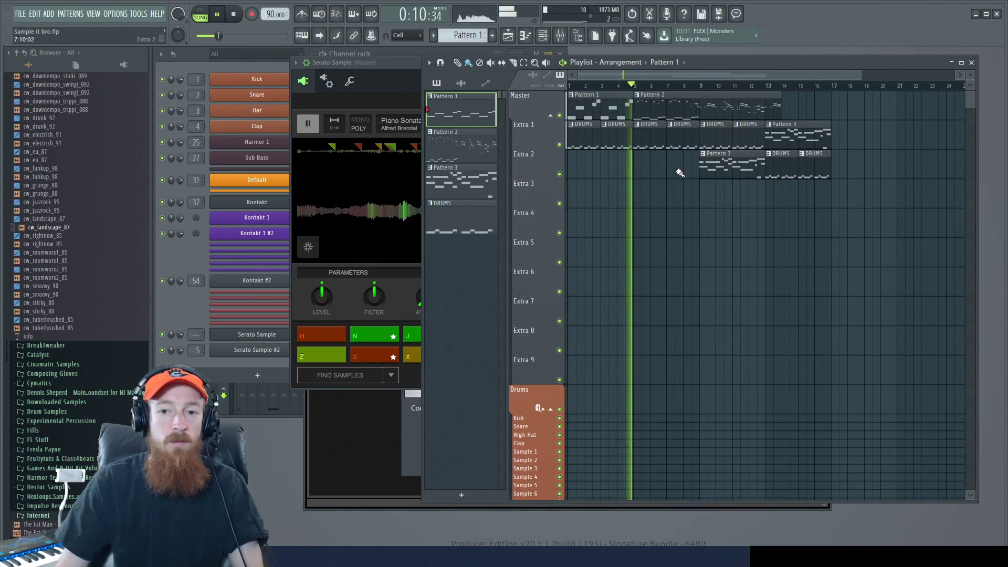
Step: Open Pattern 2's Kontakt 1 #2 notes during playback, examine the melody through its last bars, and return to the playlist
double_click(672, 109)
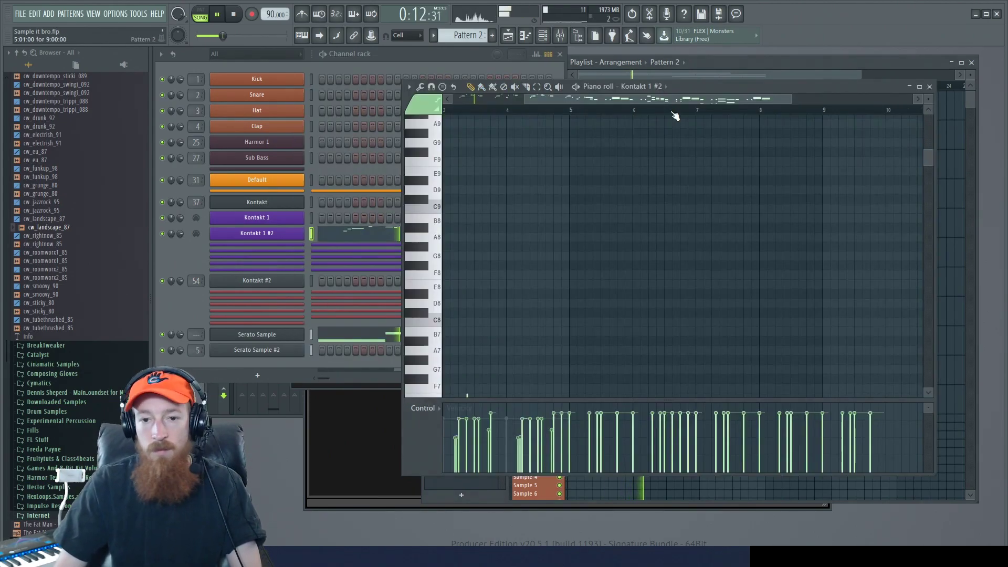
scroll(541, 236, "down", 10)
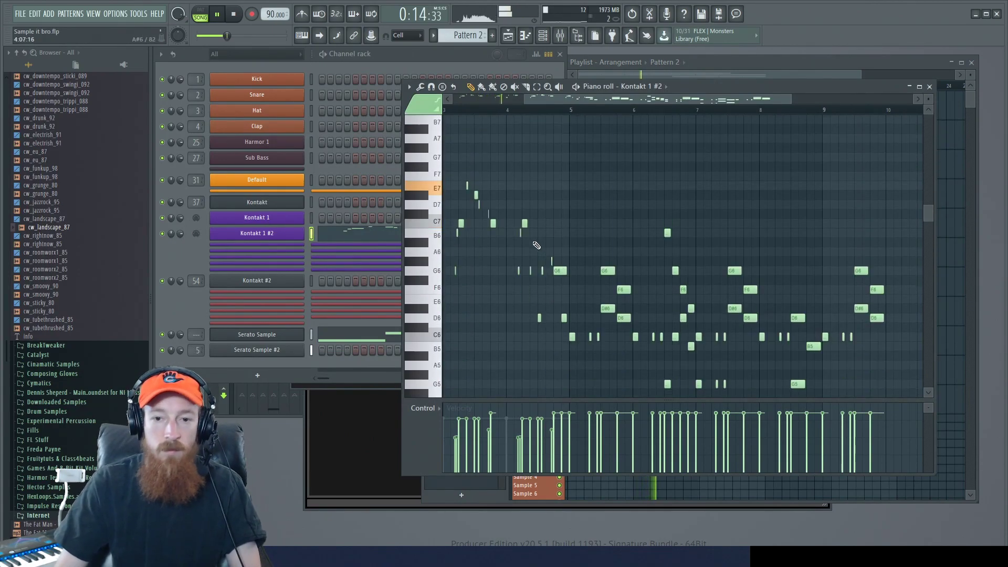
scroll(578, 233, "up", 2)
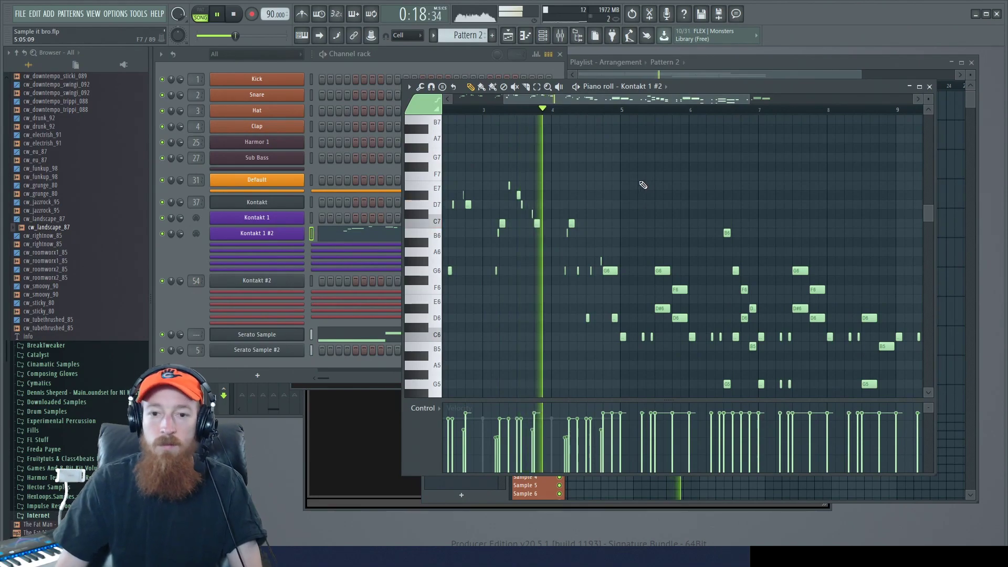
scroll(683, 181, "down", 3)
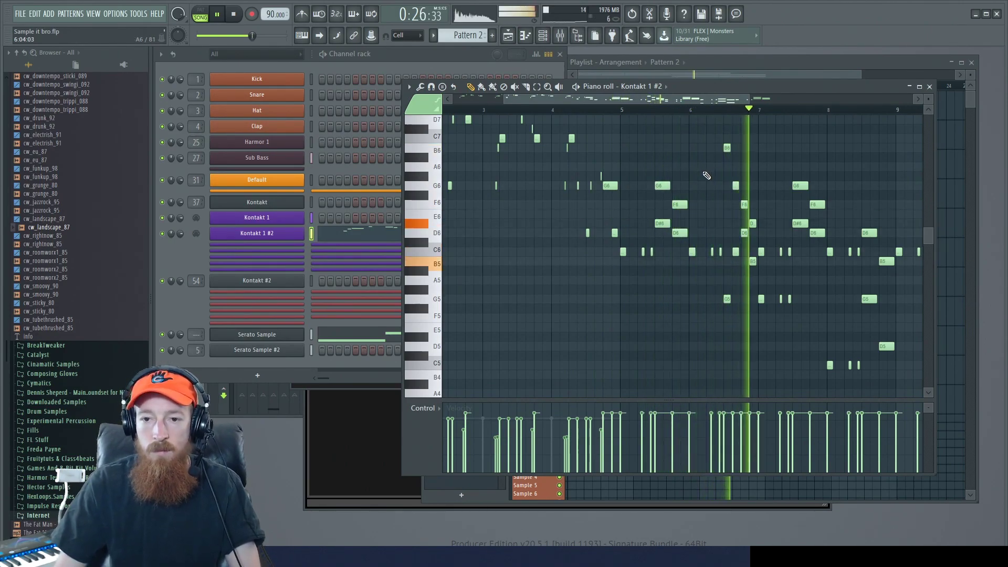
scroll(704, 176, "right", 3)
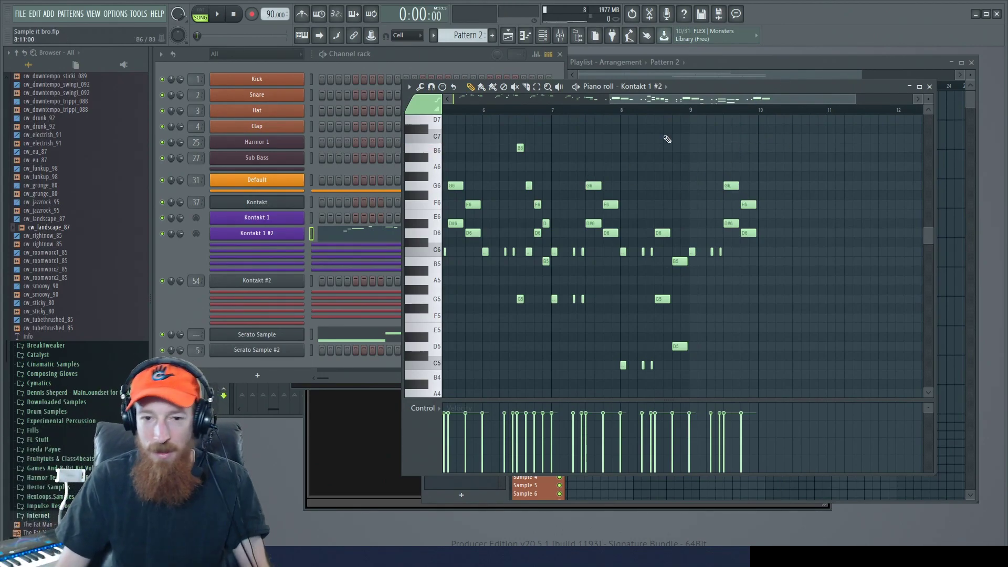
left_click(815, 77)
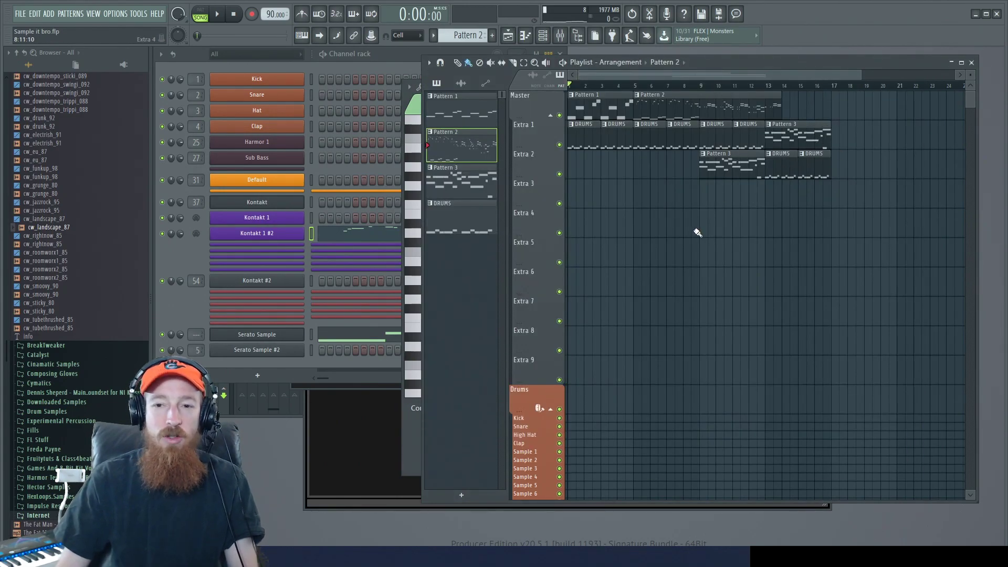